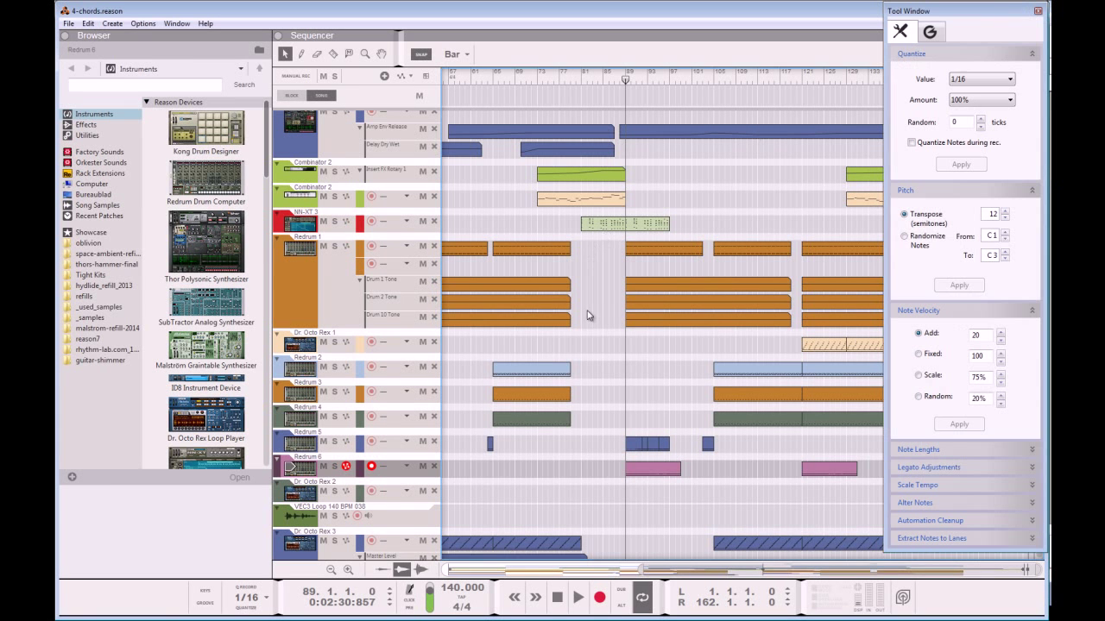
Play the 4-chords song through part of its arrangement, then stop playback.
click(577, 598)
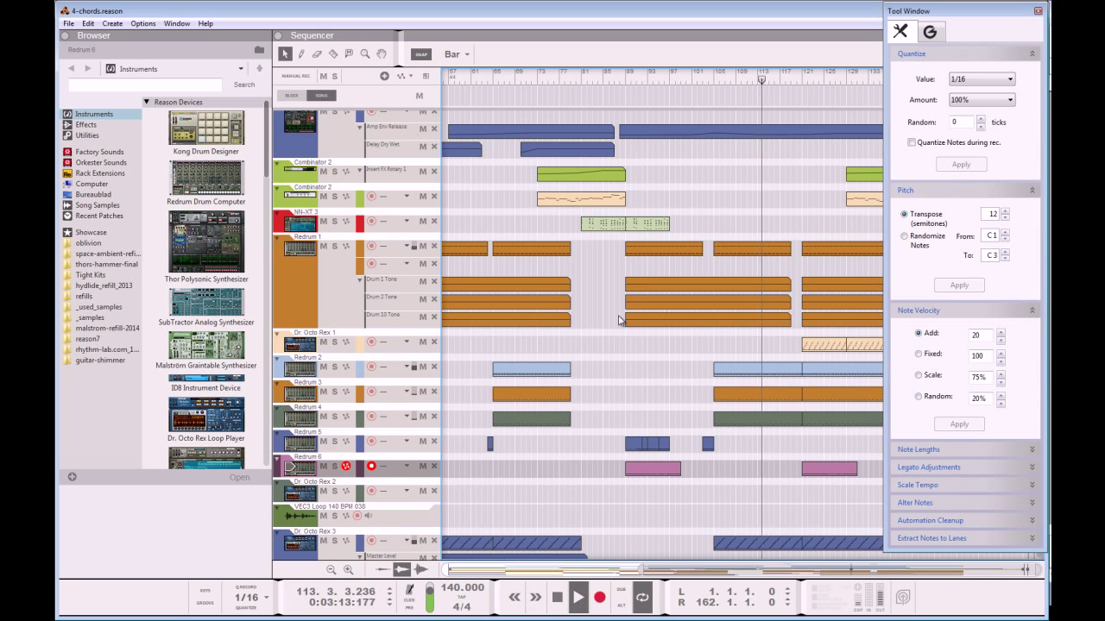
key(space)
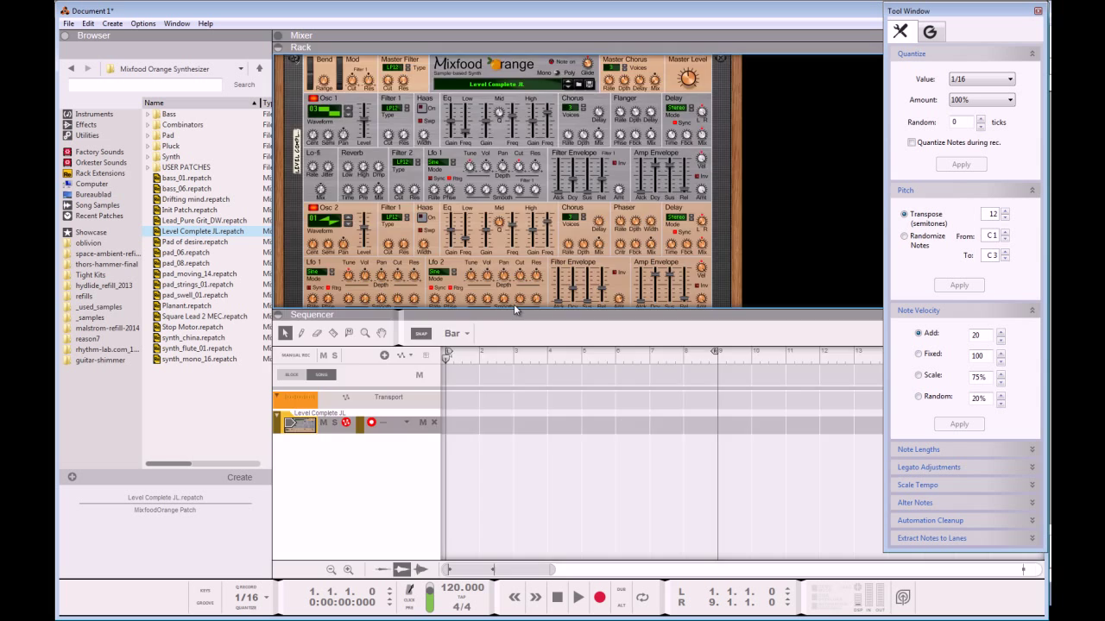
Maximise the rack, toggle the Tool Window, and set Osc 1 to waveform 154 and Osc 2 to 61.
key(F7)
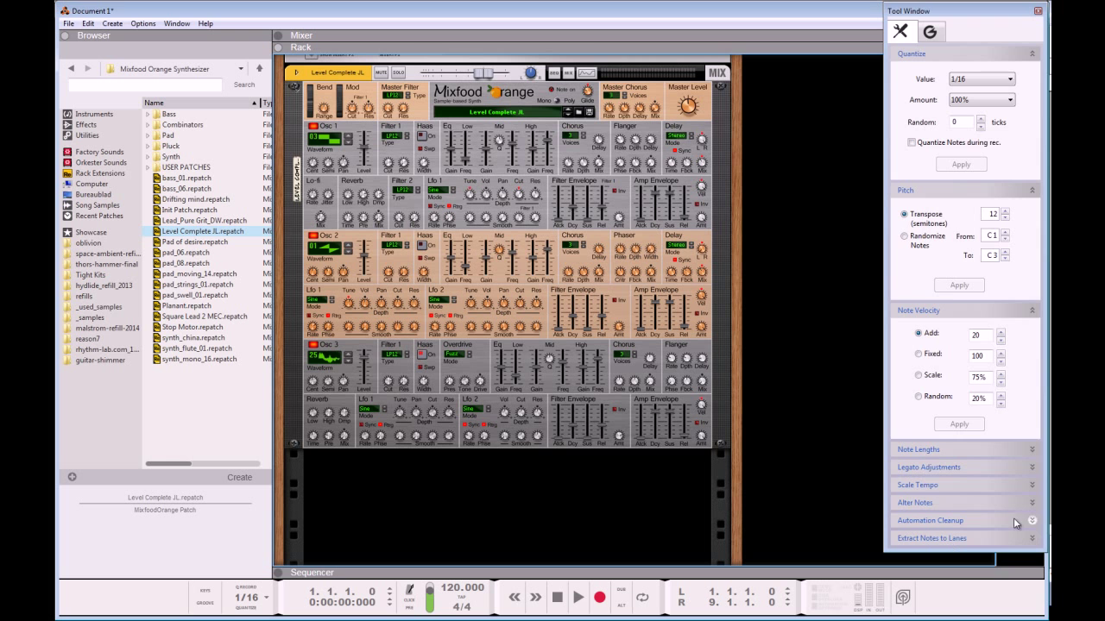
key(F8)
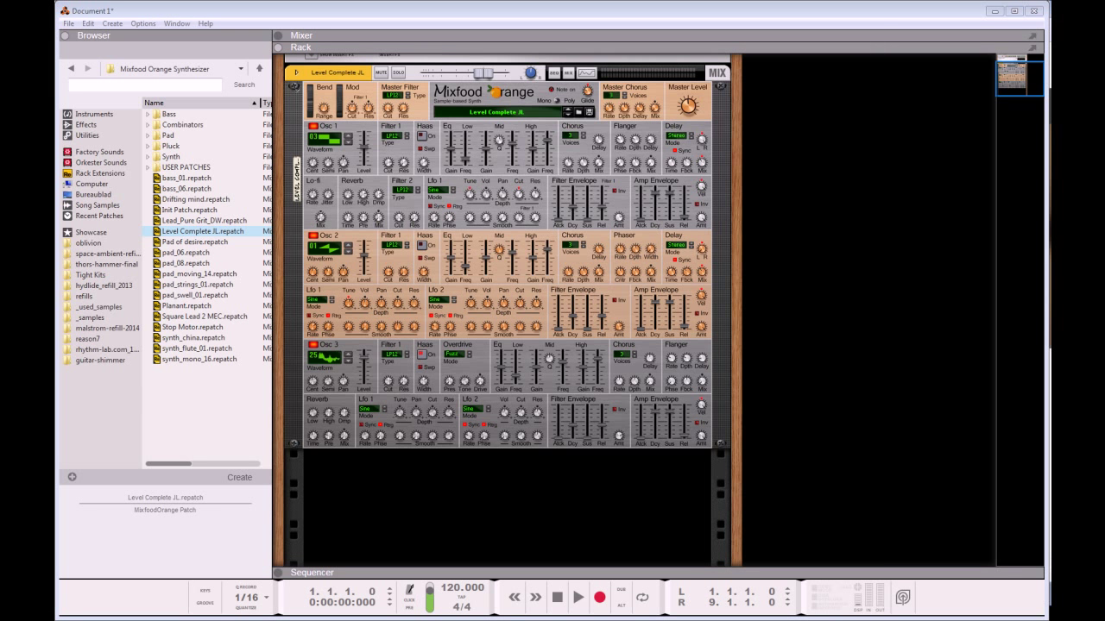
key(F8)
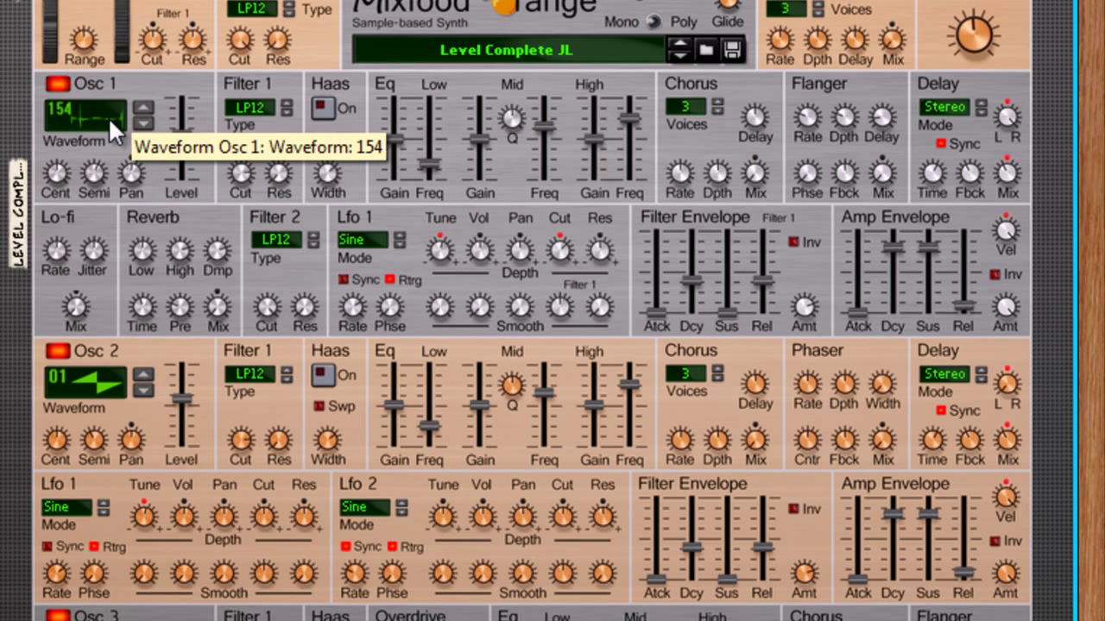
drag(112, 129, 124, 55)
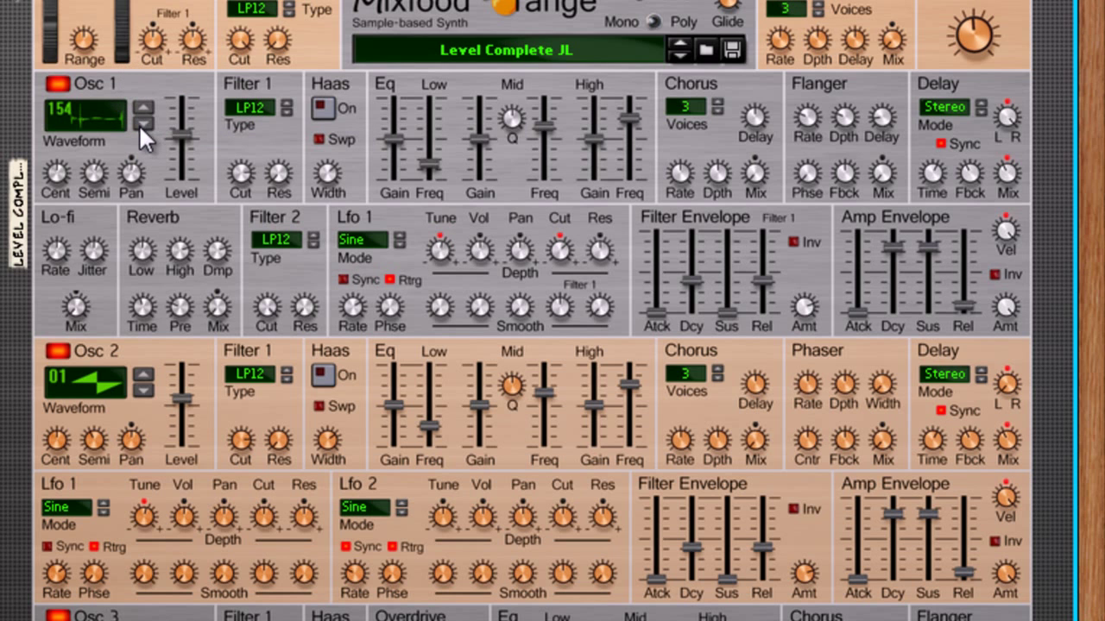
drag(96, 379, 115, 349)
Switch Osc 2 off, then reset the Mixfood Orange to its Init Patch with Reset Device.
click(58, 350)
right_click(148, 82)
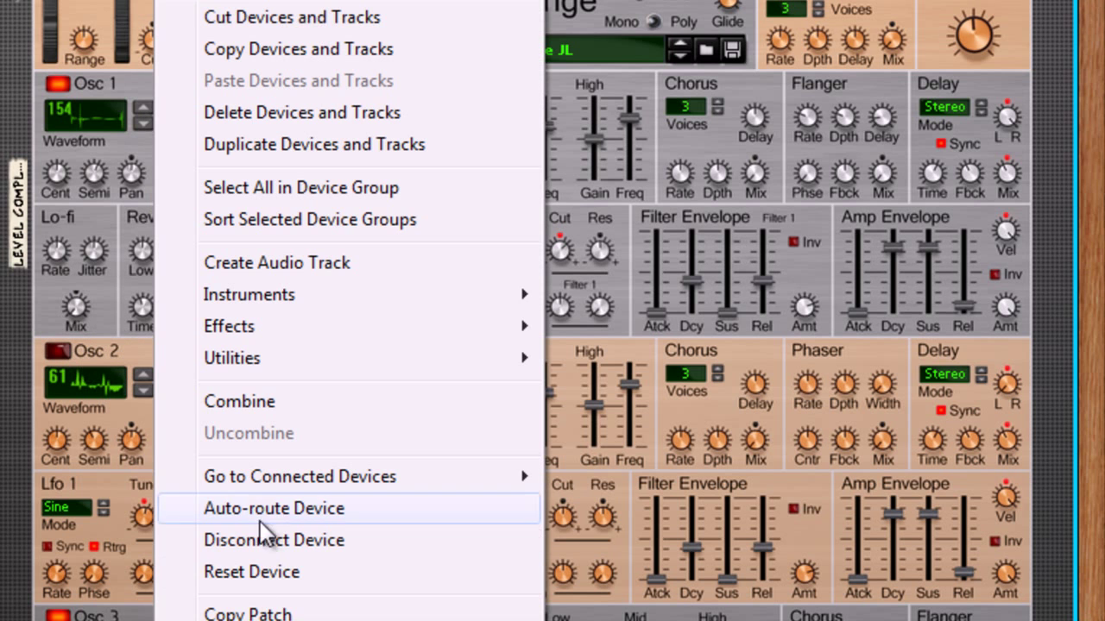
click(261, 572)
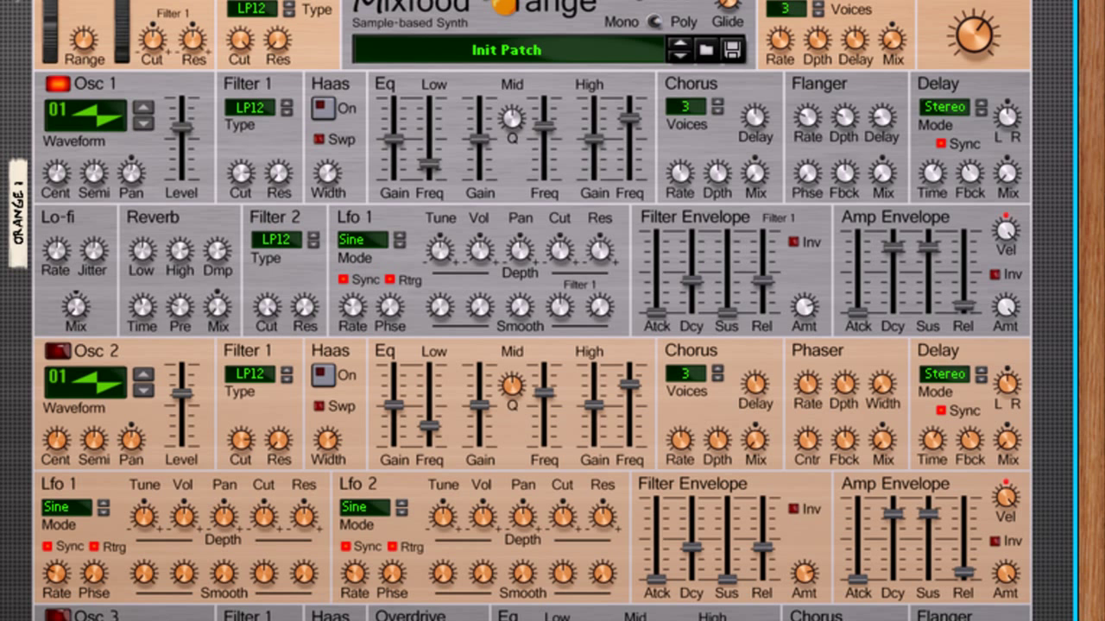
Add an Ammo 1200BR Modulation Synthesizer from Instruments > Jiggery Pokery and set its Oscillator A waveform to 058.
right_click(568, 620)
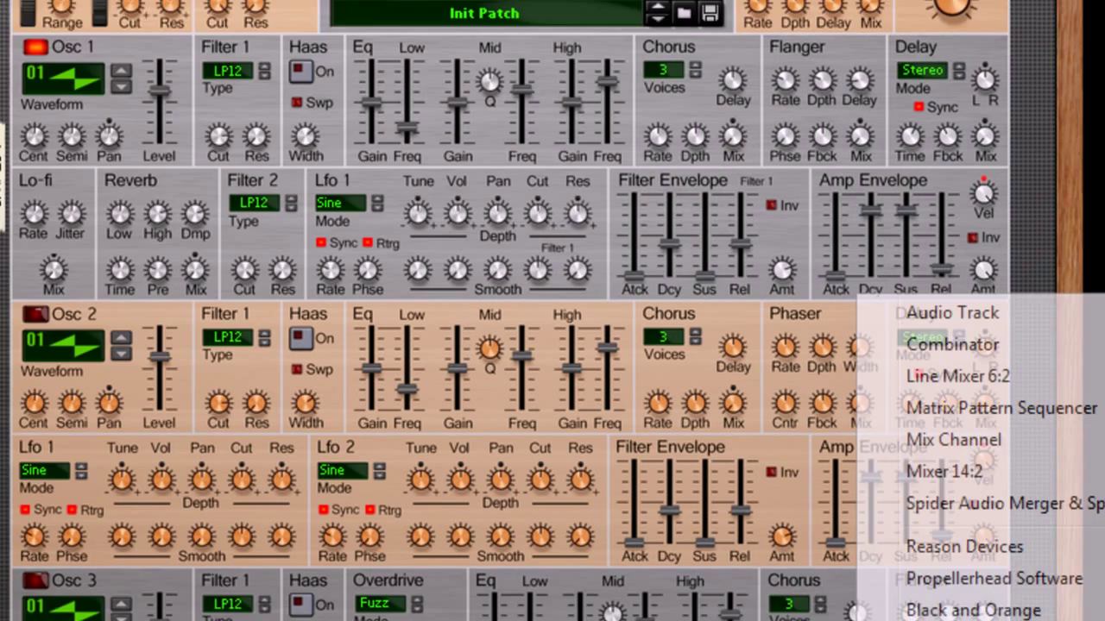
mouse_move(654, 620)
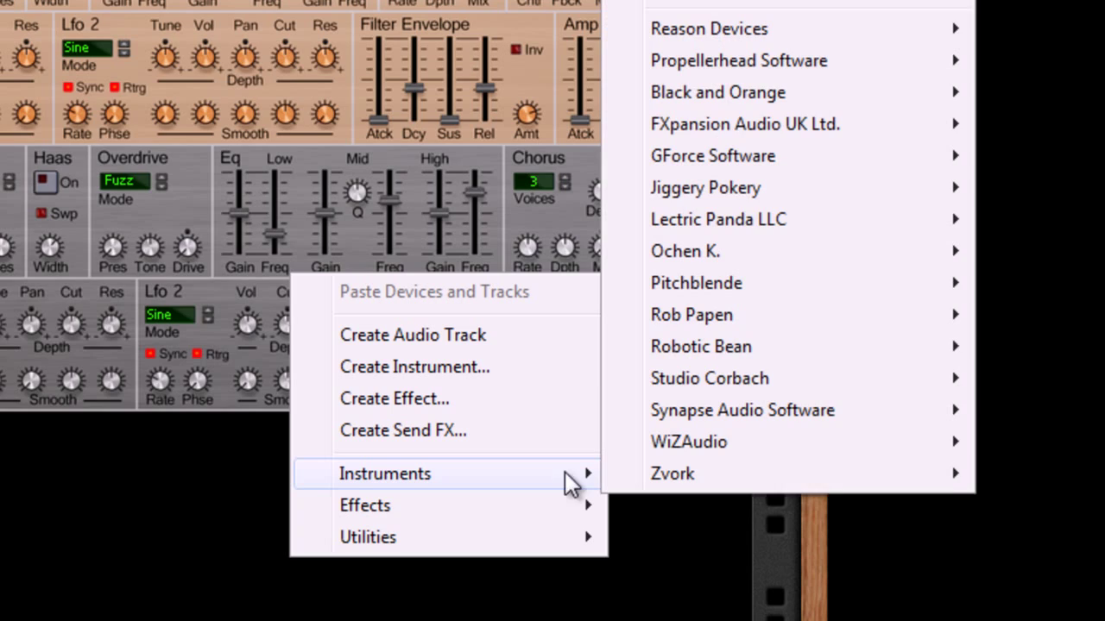
mouse_move(768, 91)
mouse_move(945, 194)
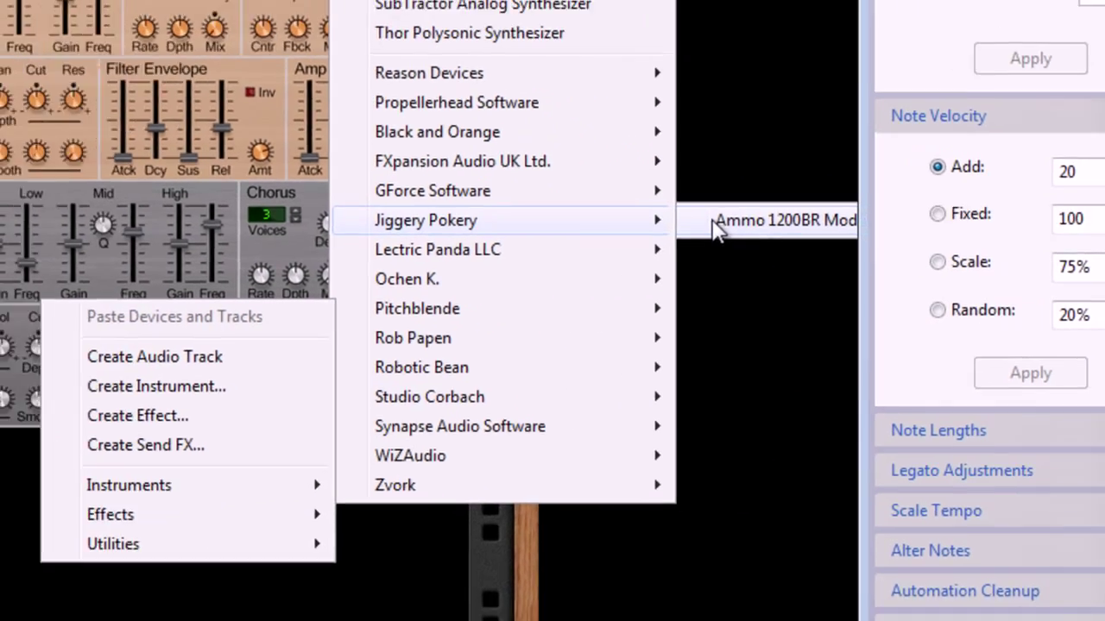
click(627, 220)
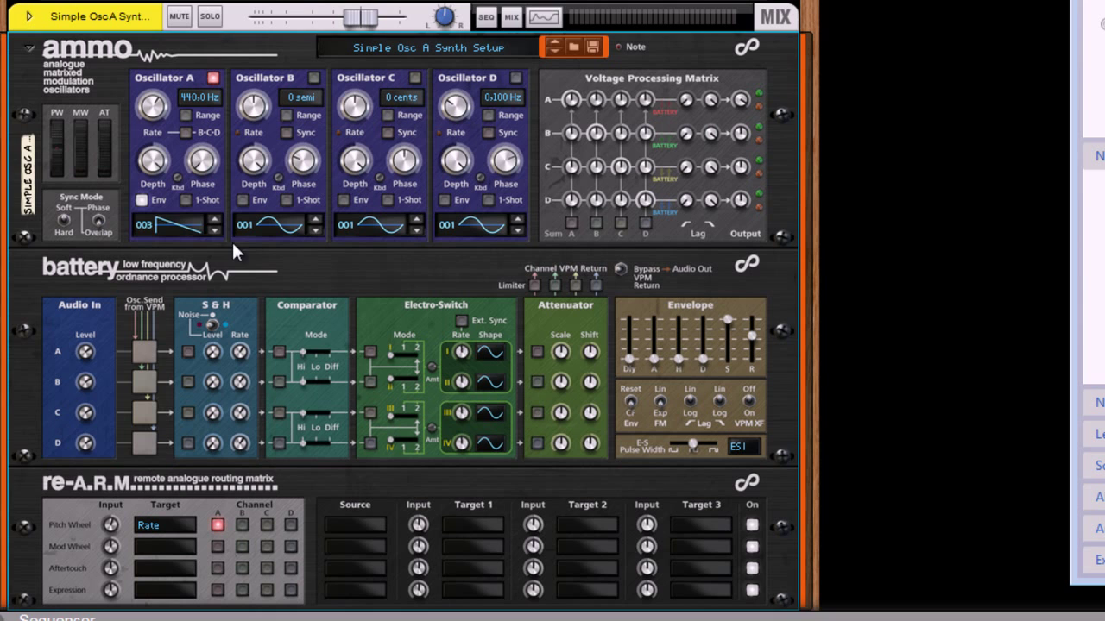
drag(189, 227, 192, 201)
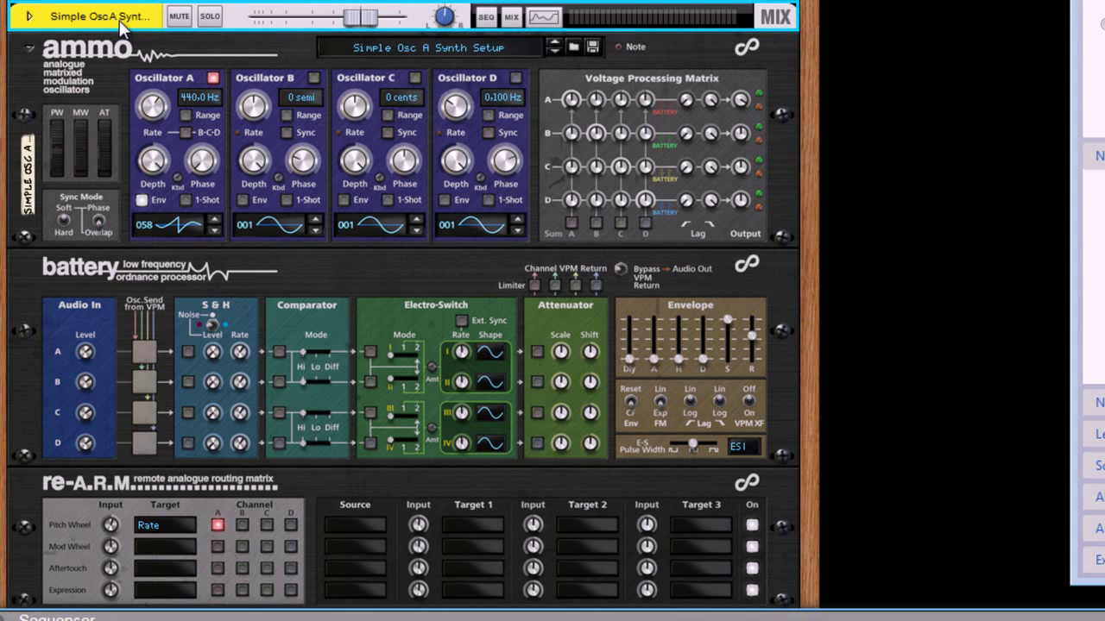
scroll(184, 73, down, 10)
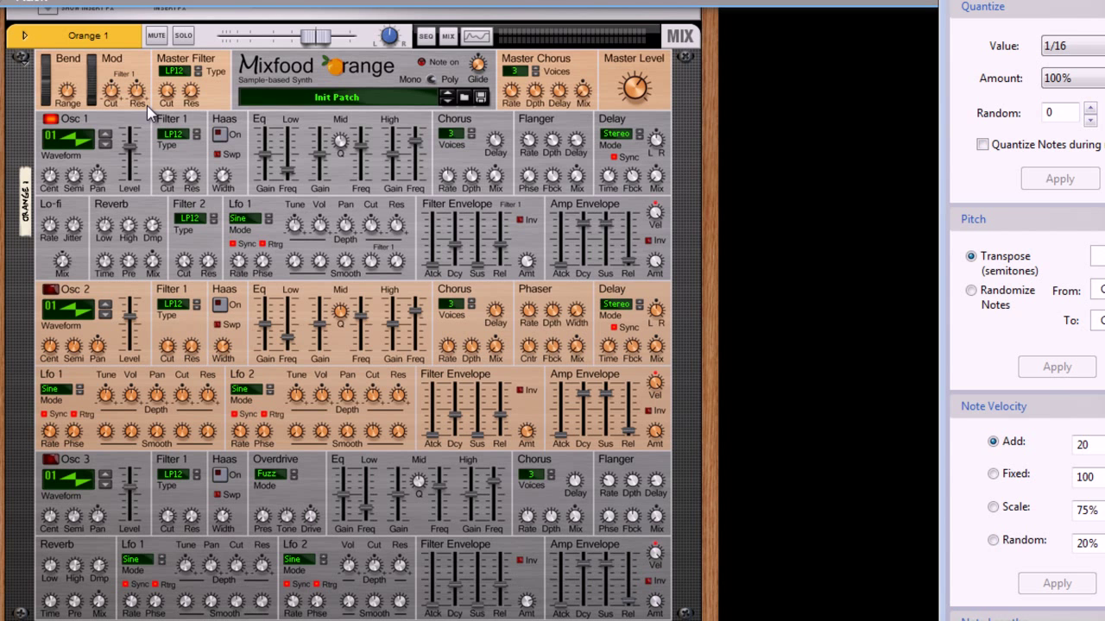
Audition the Bend and Mod wheels, resetting the mod wheel's Filter 1 cutoff depth to 0%.
click(46, 80)
drag(45, 84, 115, 12)
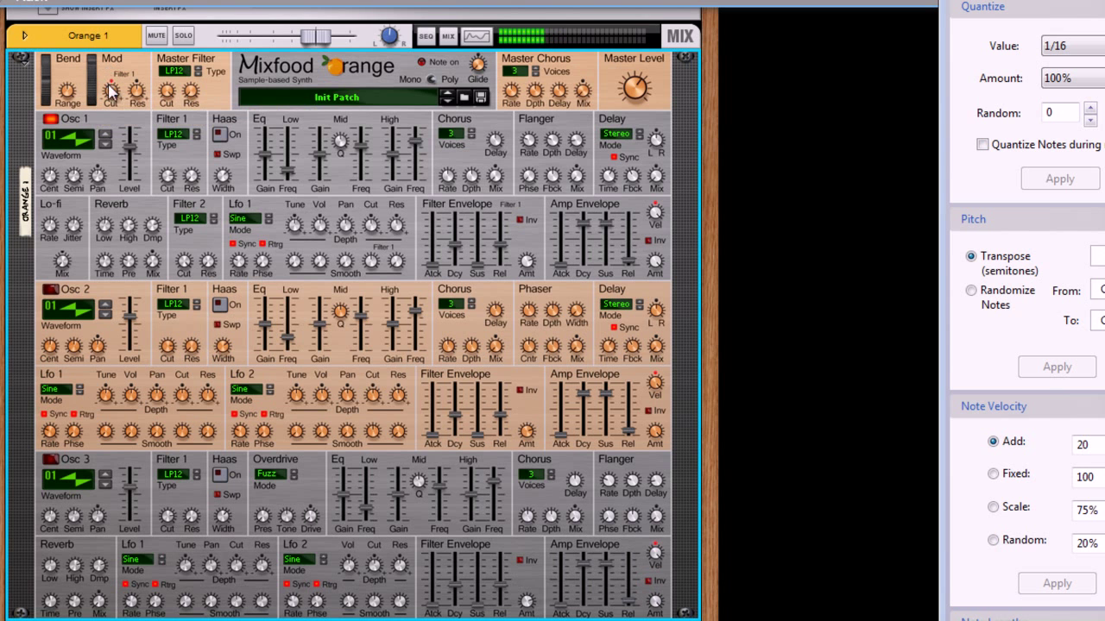
drag(93, 82, 112, 97)
double_click(111, 90)
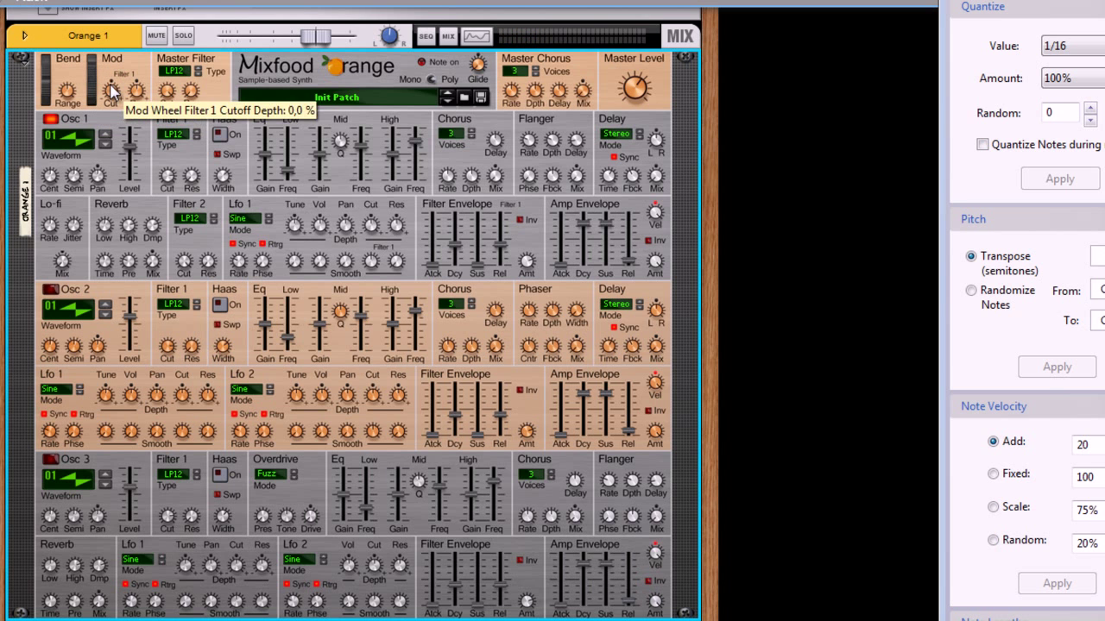
Try the Master Filter on HP12 and BP6 with cutoff sweeps, ending on LP12 near 5.26 kHz.
click(173, 71)
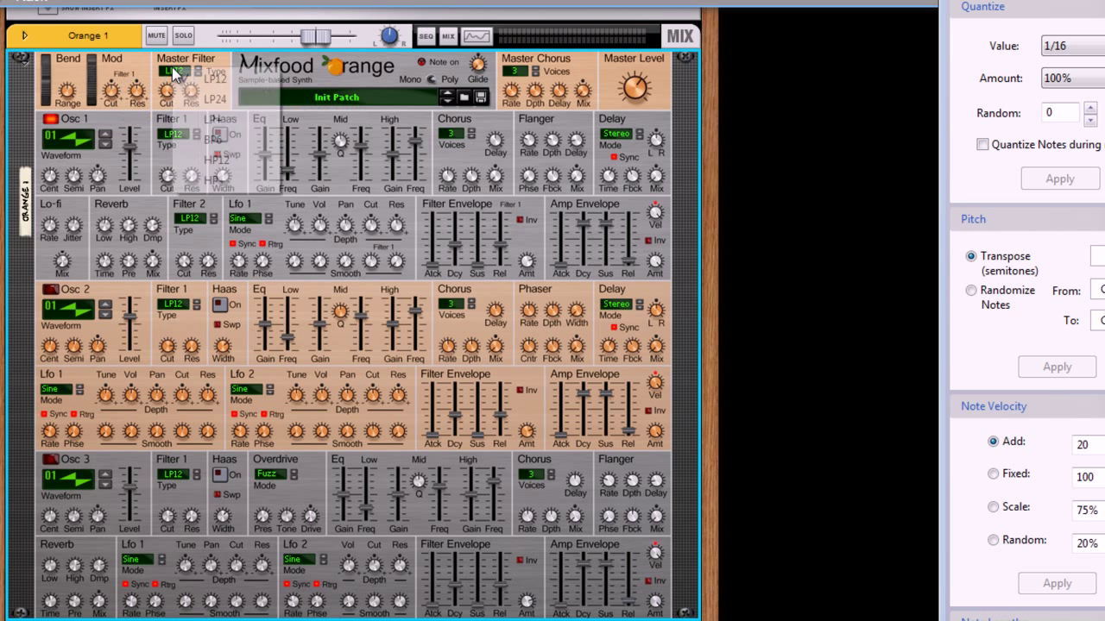
click(200, 155)
drag(168, 93, 168, 97)
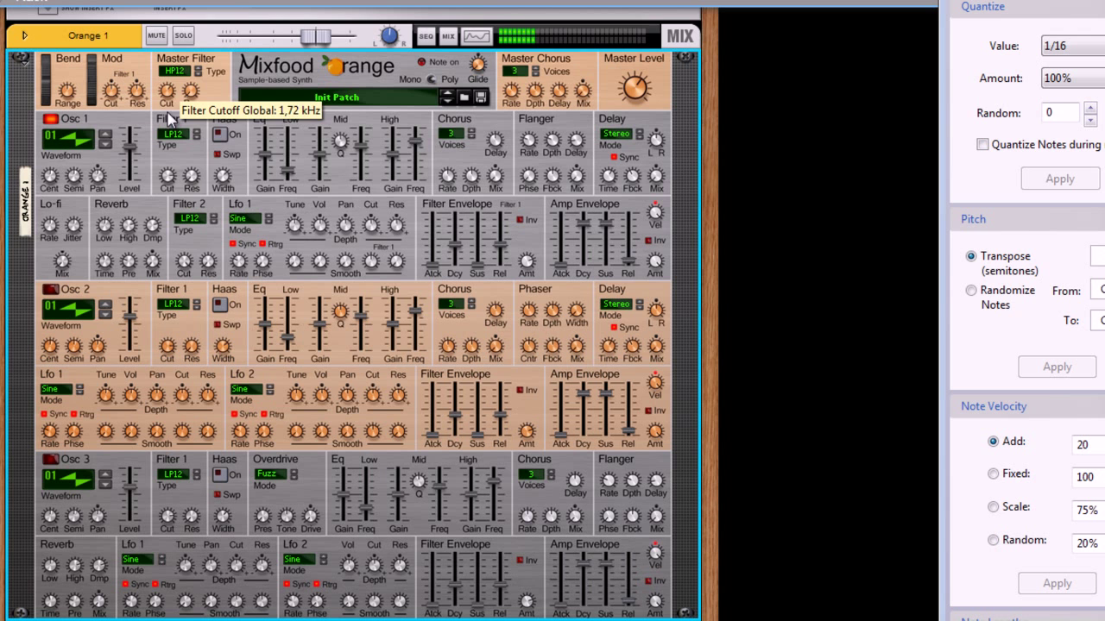
double_click(169, 97)
click(174, 71)
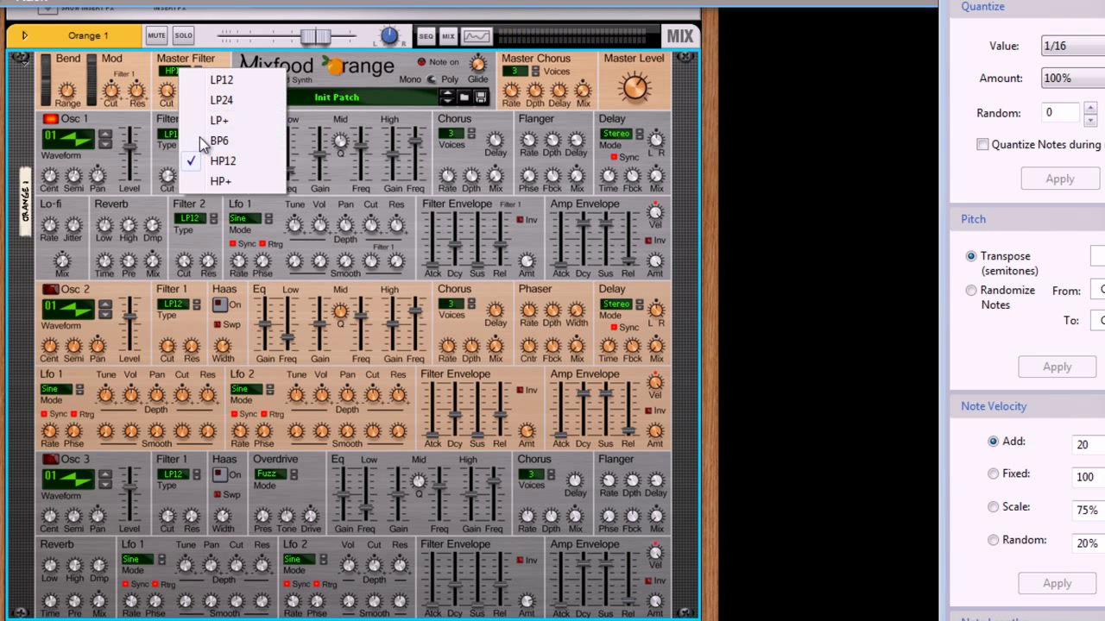
click(202, 141)
drag(172, 94, 171, 87)
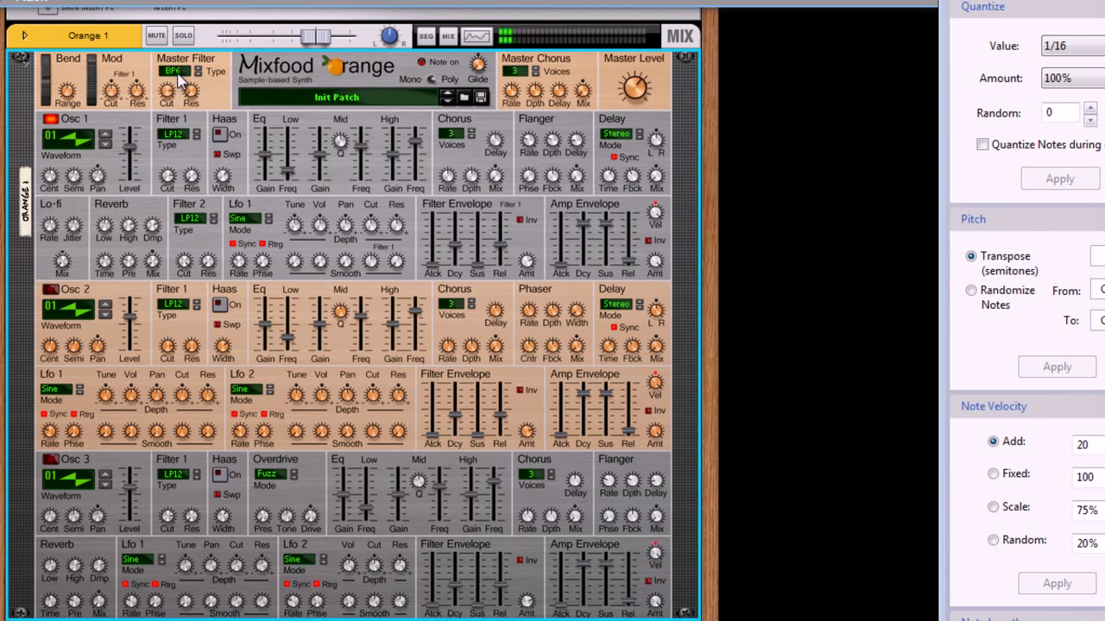
click(178, 76)
click(216, 84)
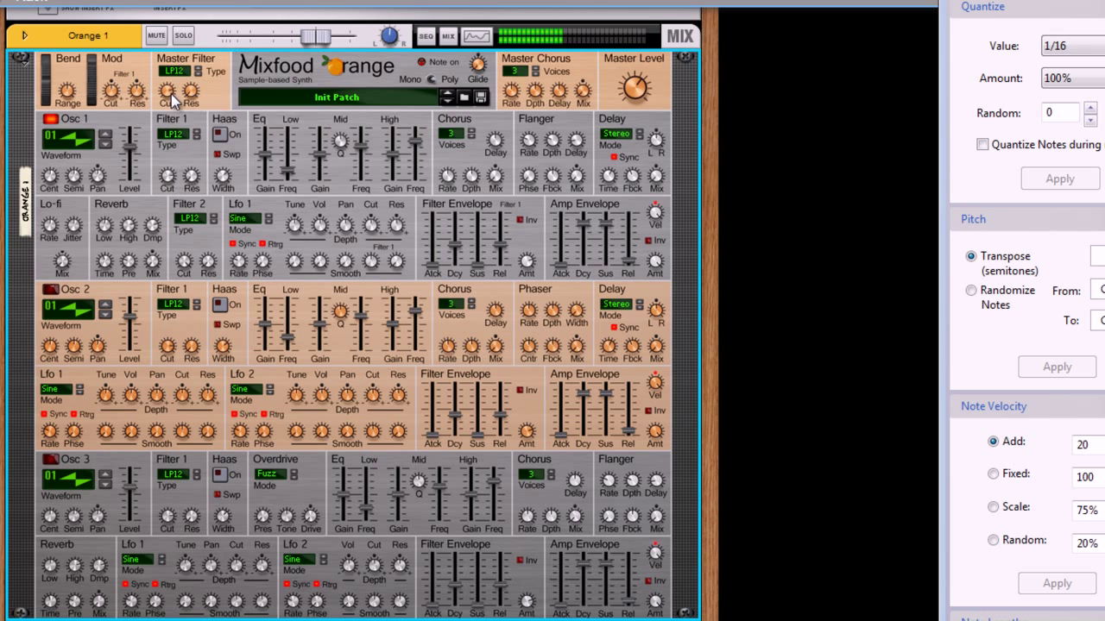
drag(170, 99, 170, 92)
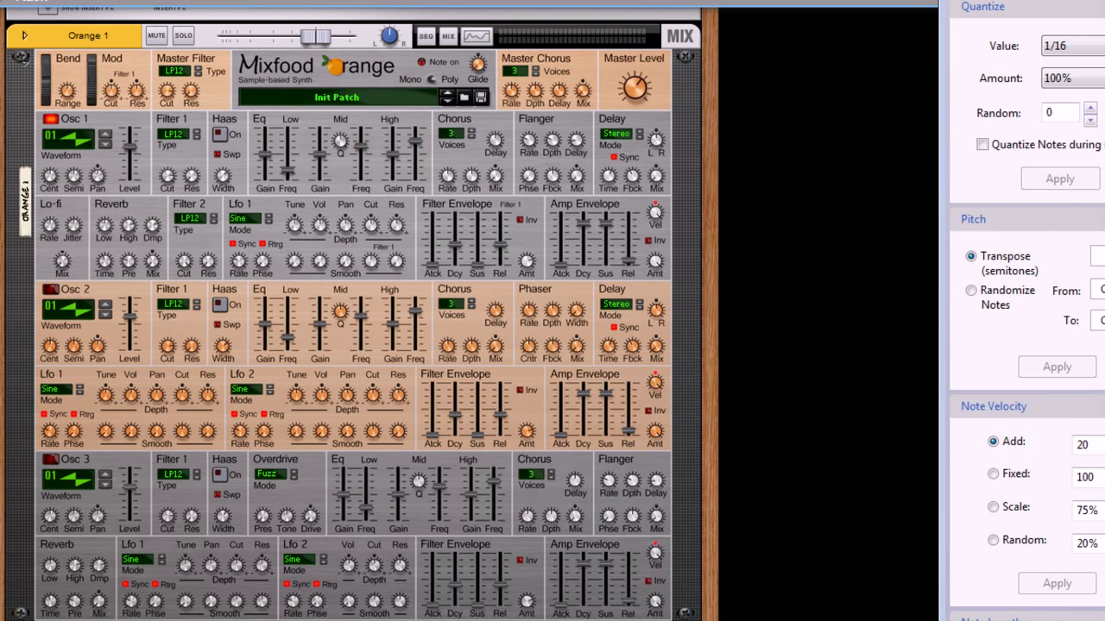
right_click(561, 361)
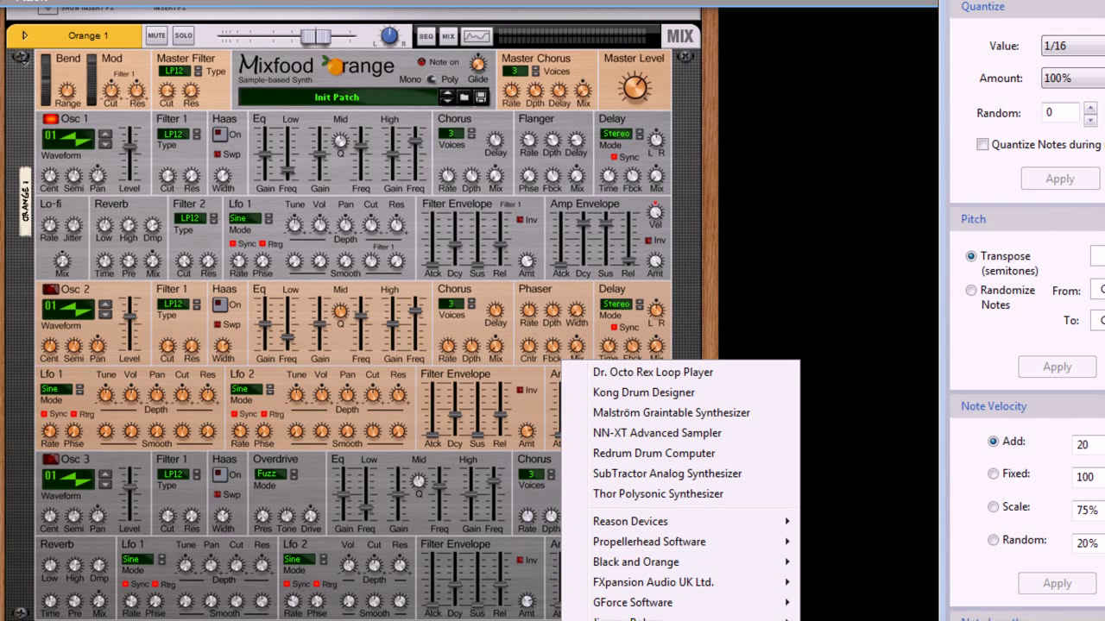
key(Return)
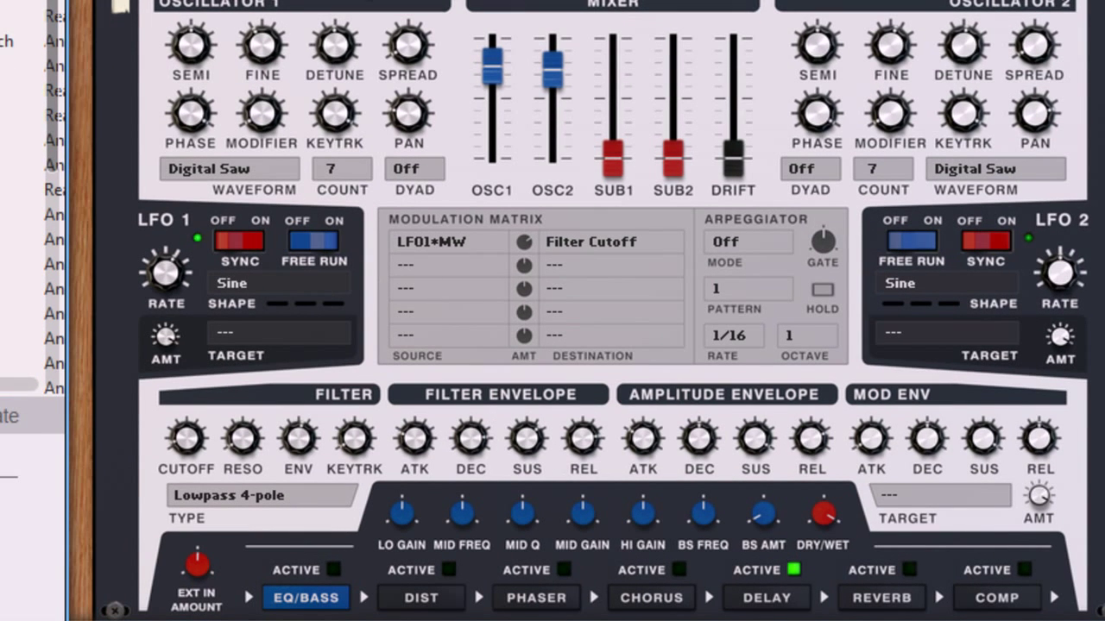
key(Delete)
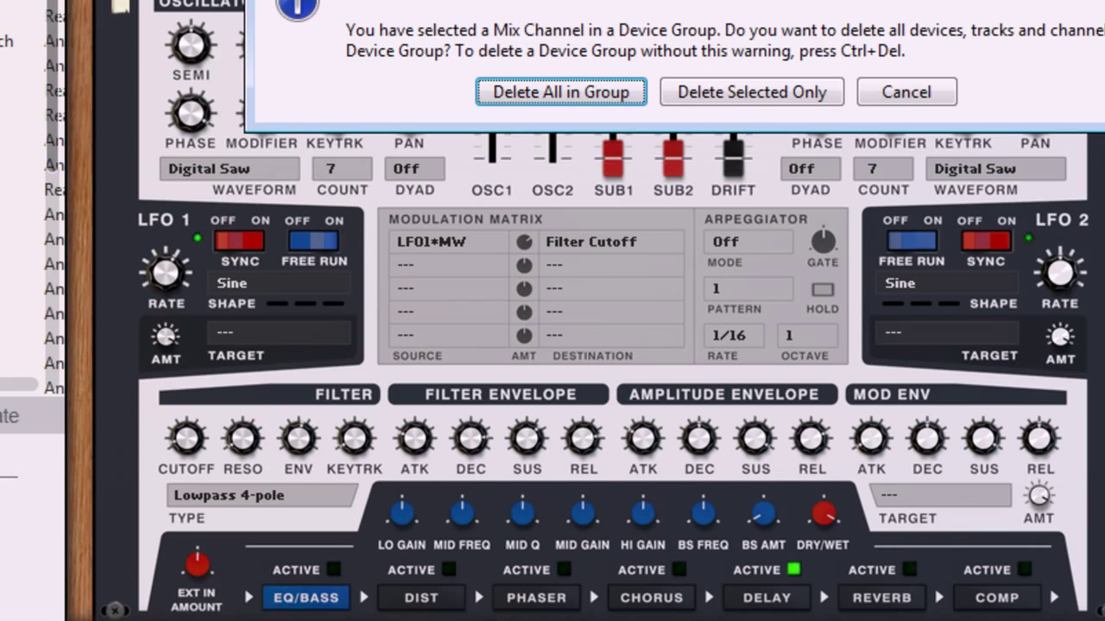
click(757, 92)
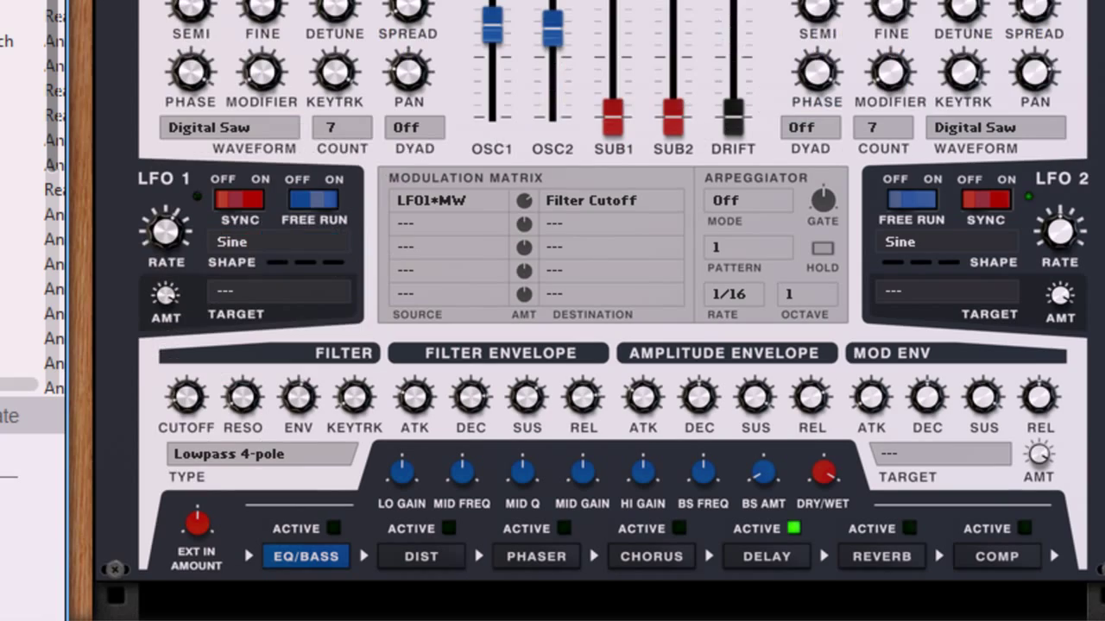
key(Delete)
key(Return)
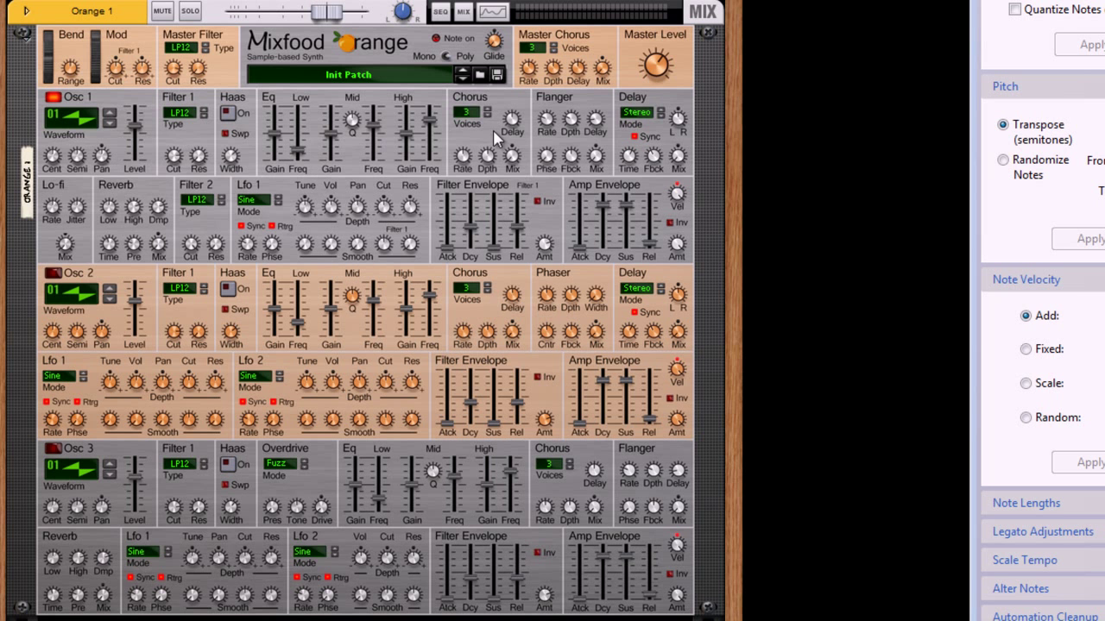
Raise the Orange synth's Master Chorus mix to about 40%.
click(604, 75)
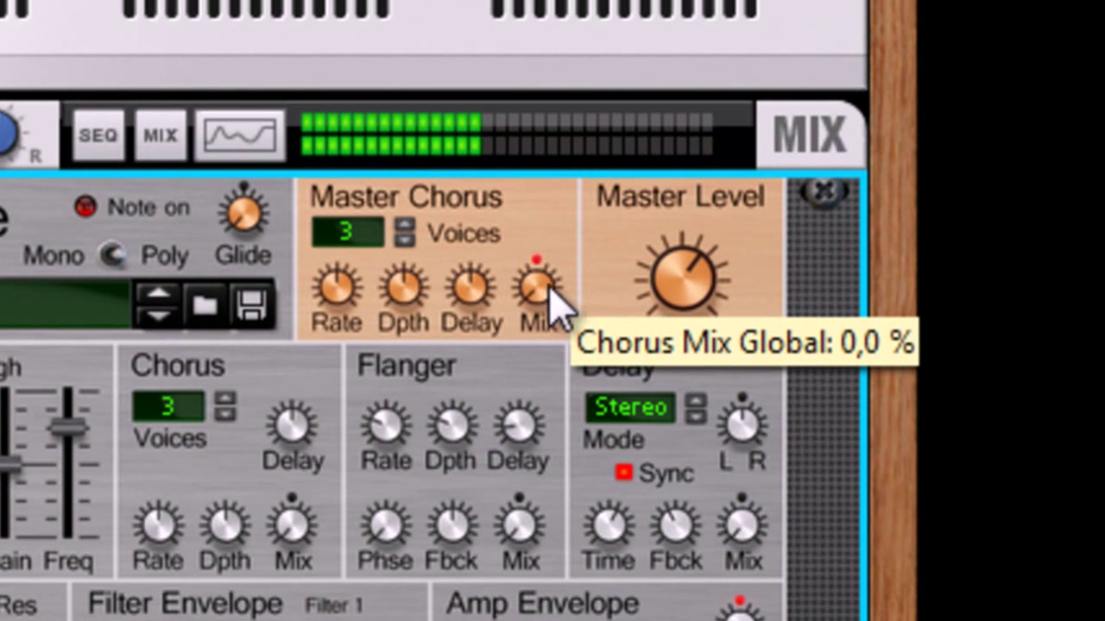
drag(552, 306, 547, 247)
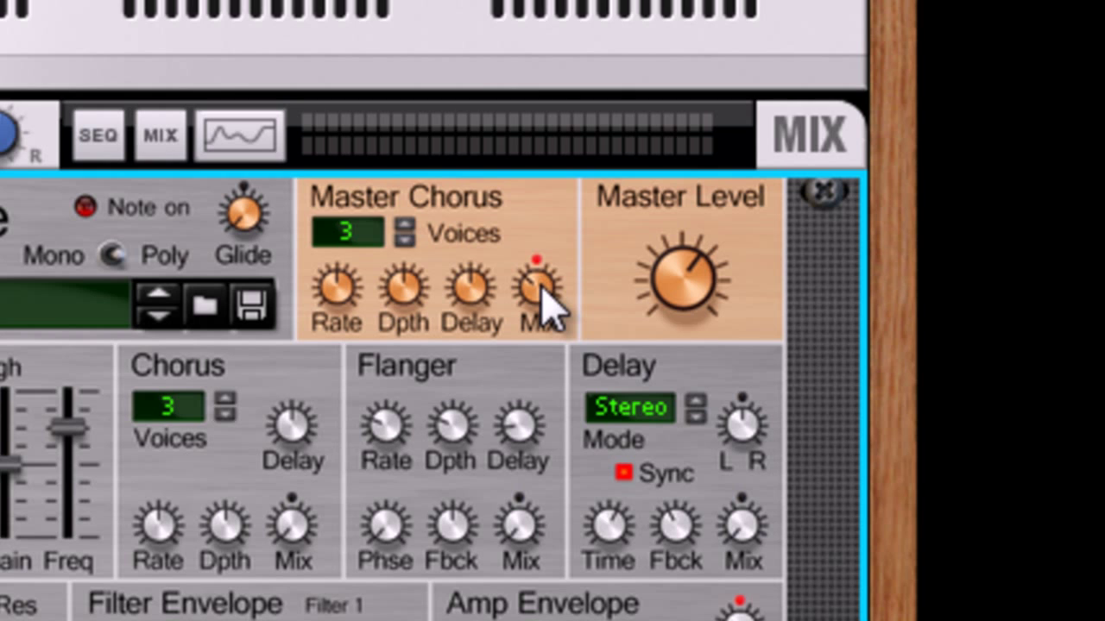
mouse_move(542, 306)
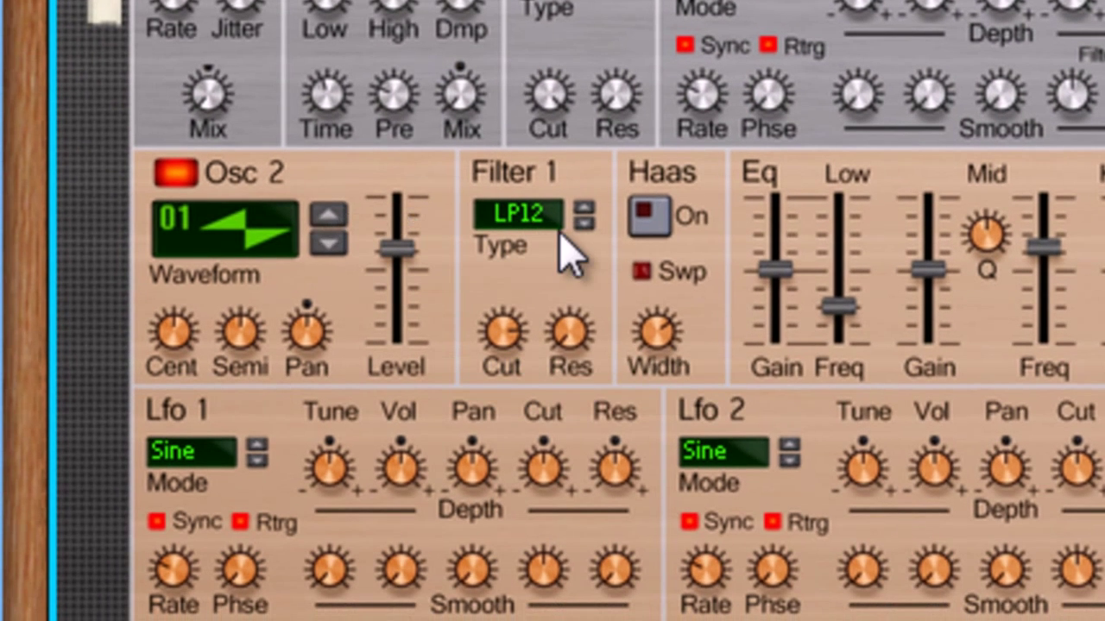
Switch Osc 2's Filter 1 to BP6, then set Osc 2 level to 4,8 dB and Osc 1 to -6,7 dB.
click(560, 234)
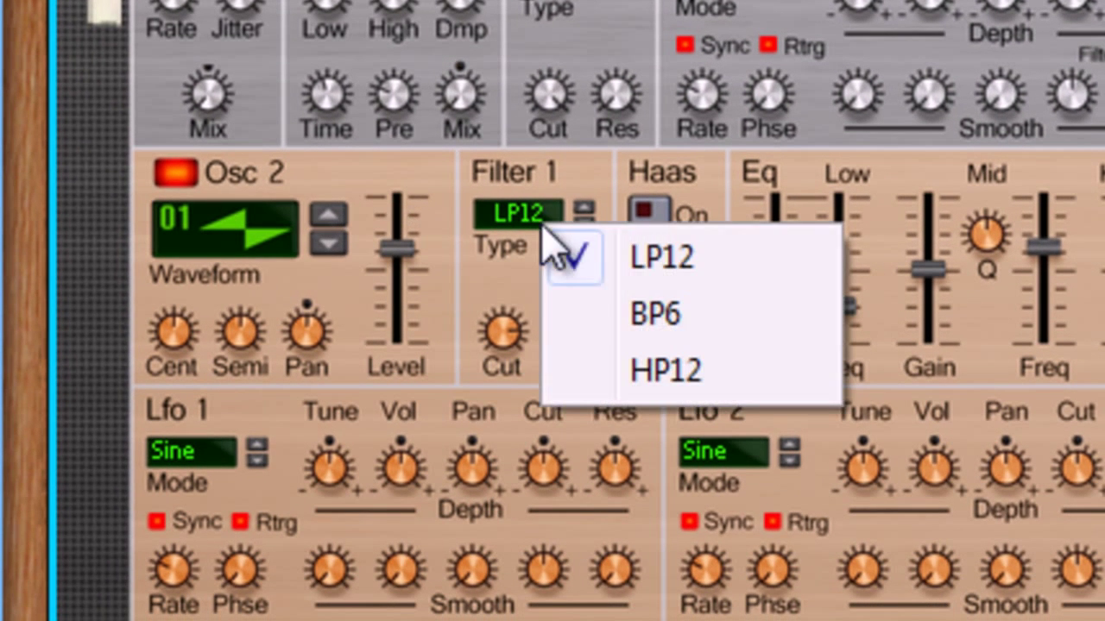
click(592, 313)
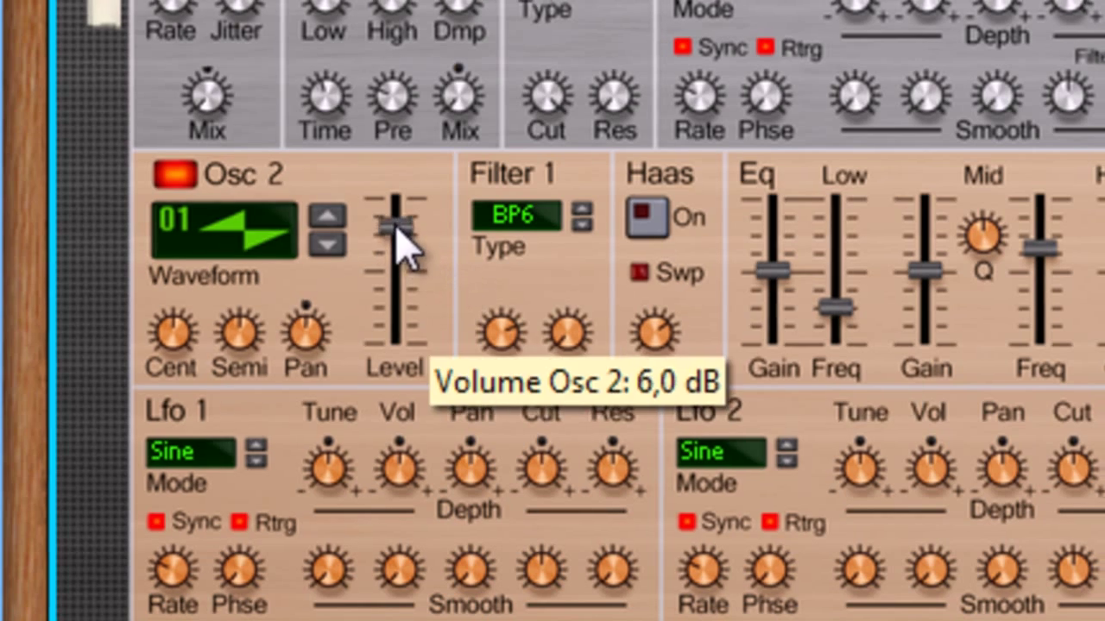
drag(400, 239, 405, 212)
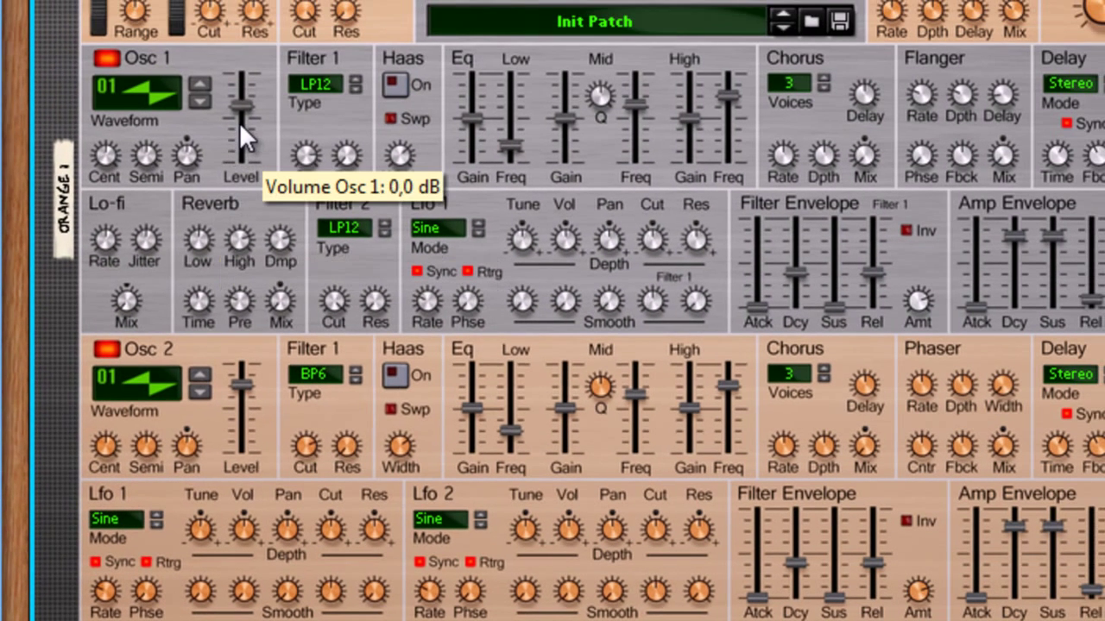
drag(239, 122, 243, 119)
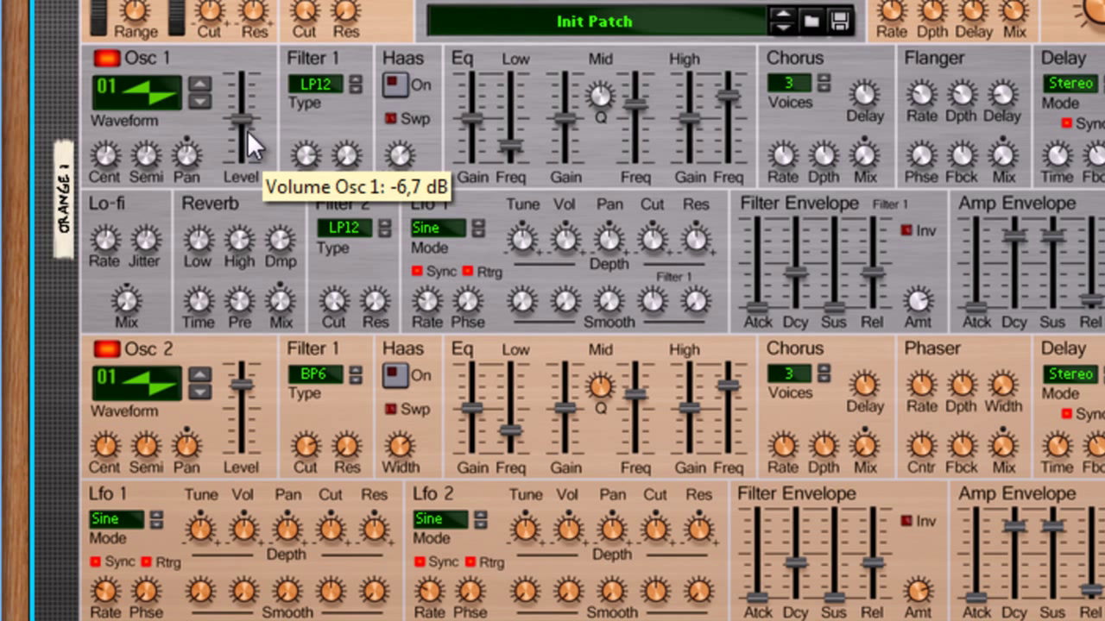
scroll(285, 215, down, 10)
right_click(436, 486)
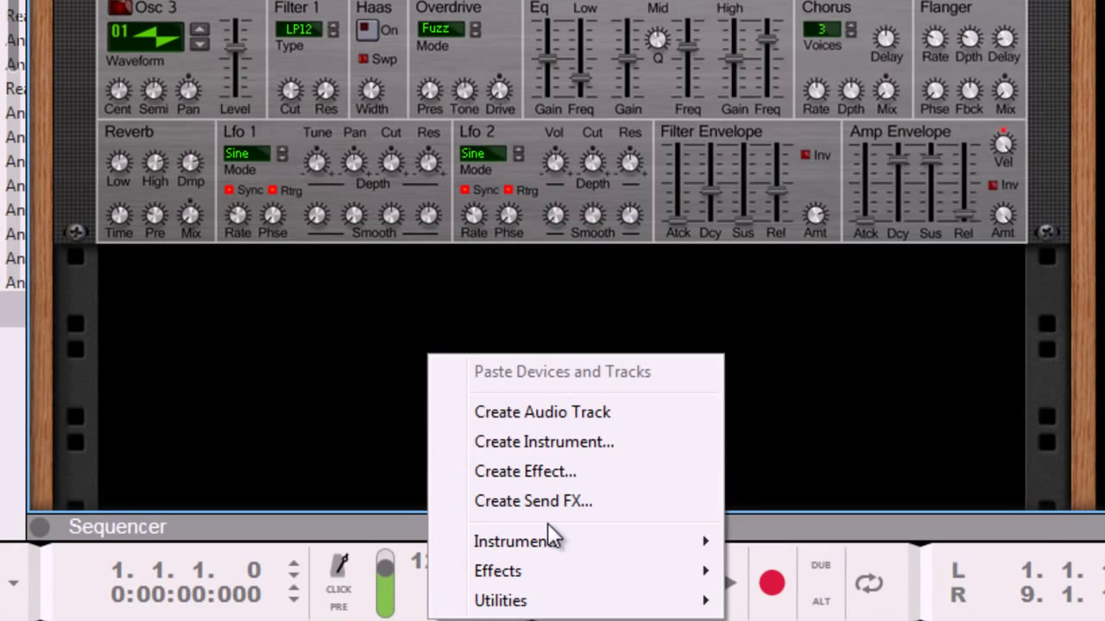
mouse_move(552, 539)
mouse_move(906, 130)
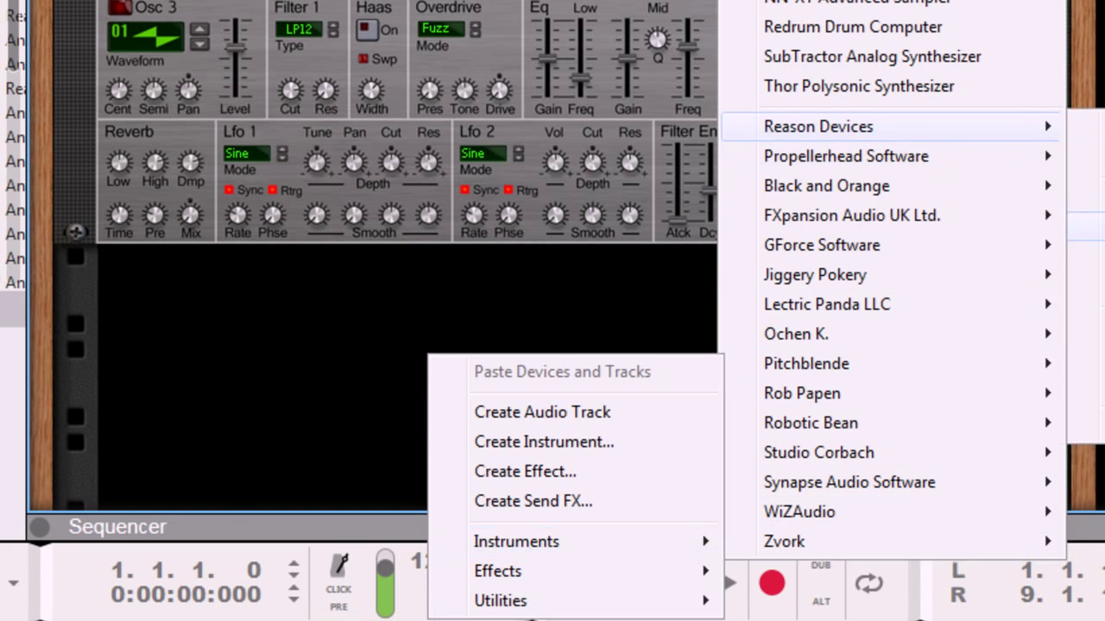
click(1086, 227)
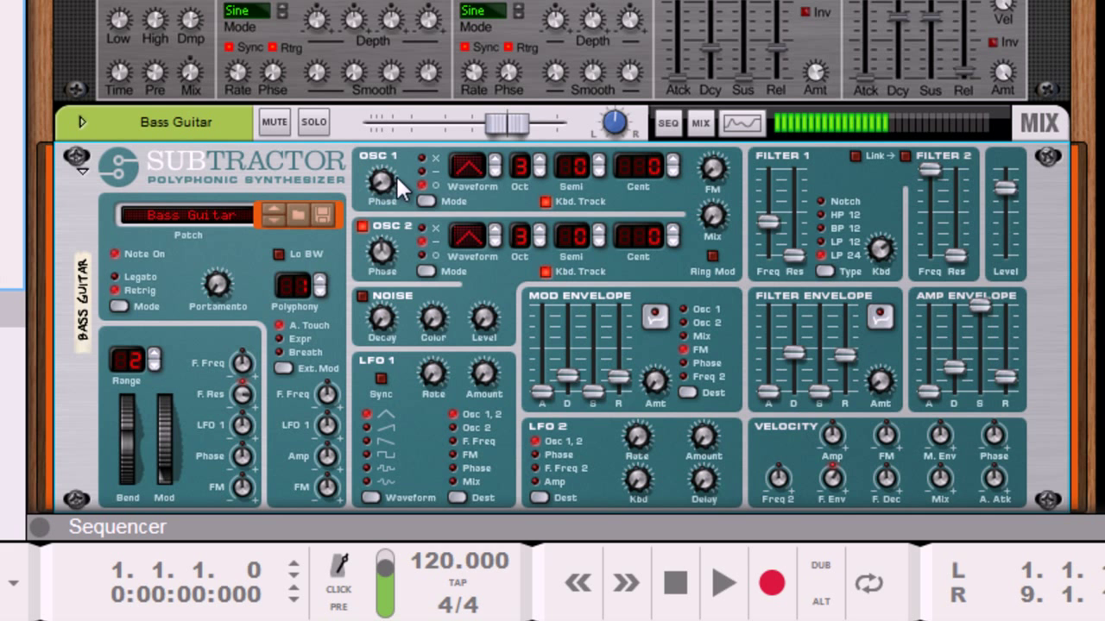
mouse_move(395, 175)
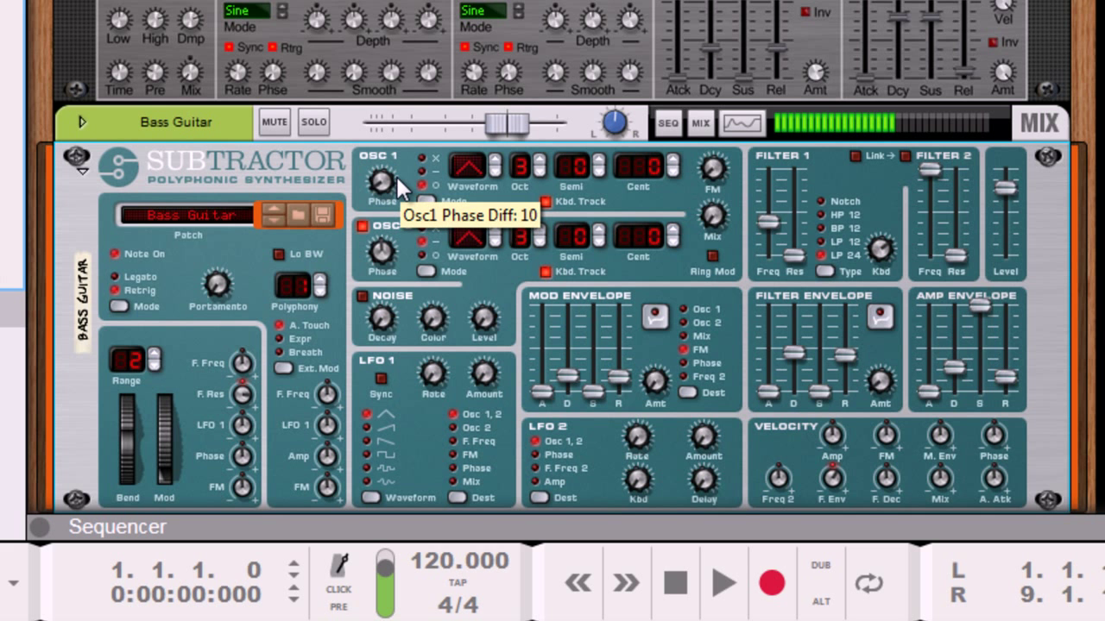
click(100, 118)
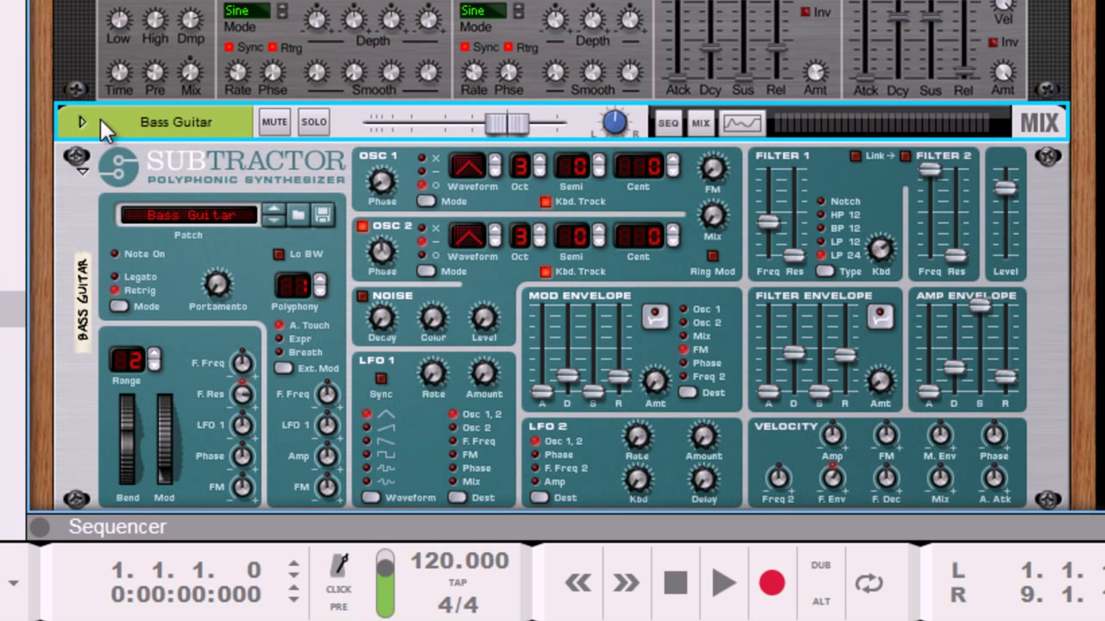
key(Return)
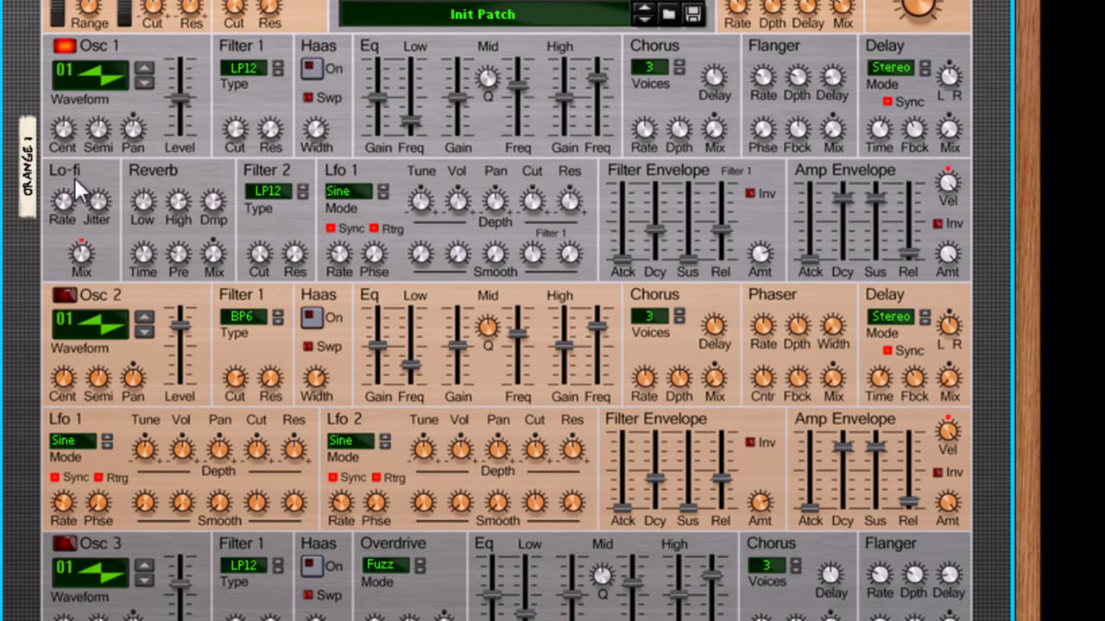
Set Osc 1's Lo-fi rate to ~17 kHz and mix to 6.3 %, with reverb mix 25 % and low cut ~239 Hz.
drag(65, 207, 115, 175)
drag(76, 260, 77, 307)
drag(86, 244, 83, 295)
drag(209, 253, 217, 232)
drag(140, 201, 145, 187)
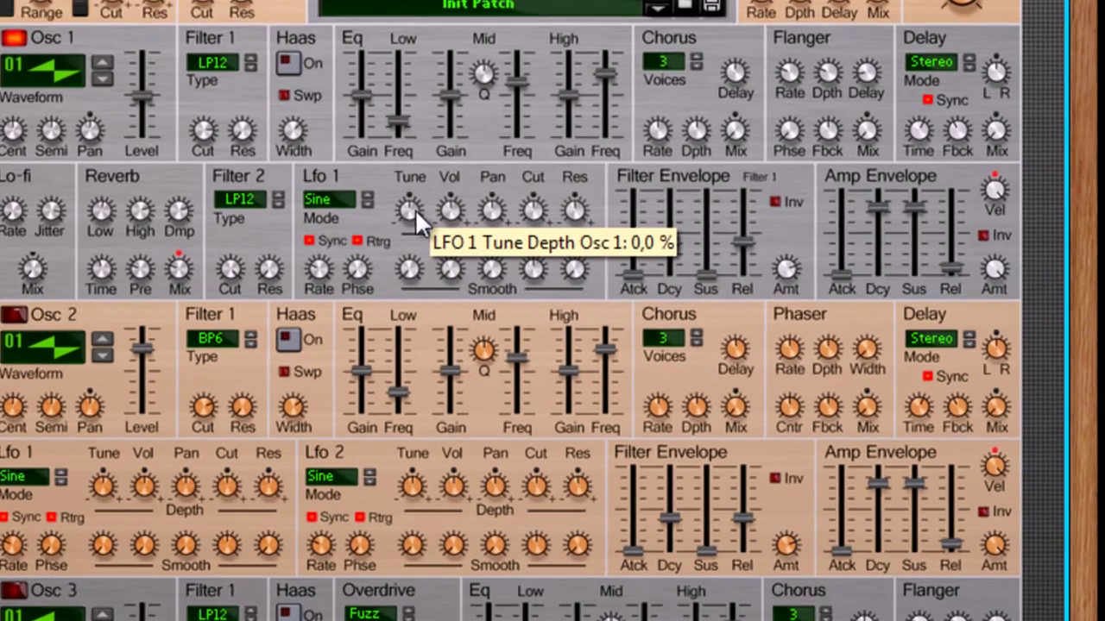
Add 10,9 % LFO 1 tune modulation, turn off LFO 1 tempo sync, and set its phase to 197 degrees.
drag(422, 204, 431, 181)
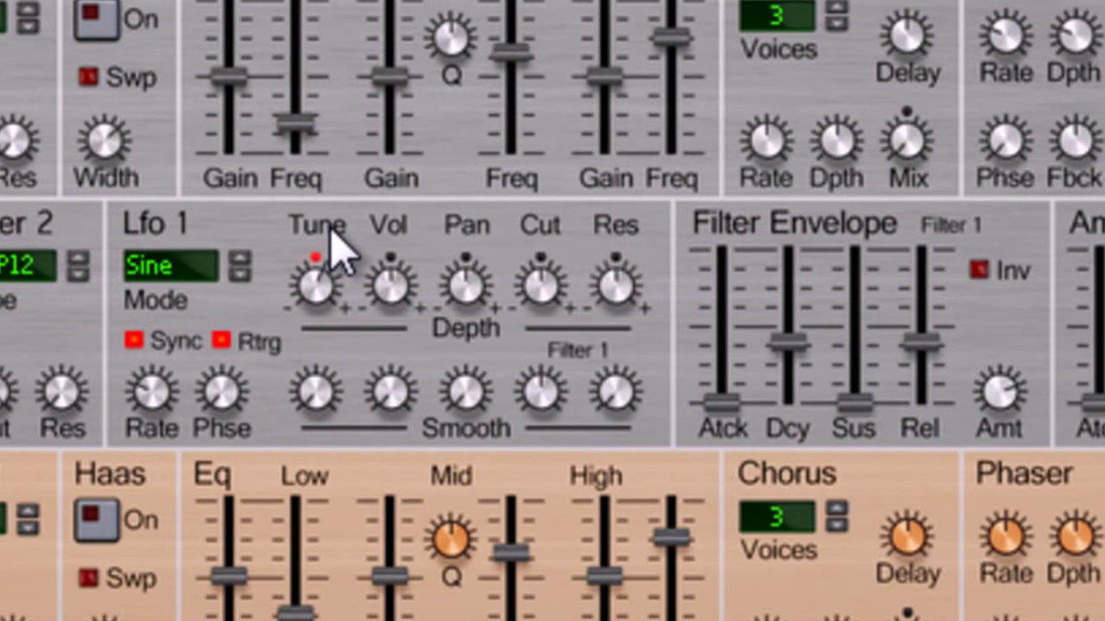
mouse_move(321, 288)
mouse_down()
mouse_move(337, 227)
mouse_move(343, 276)
mouse_move(331, 284)
mouse_up()
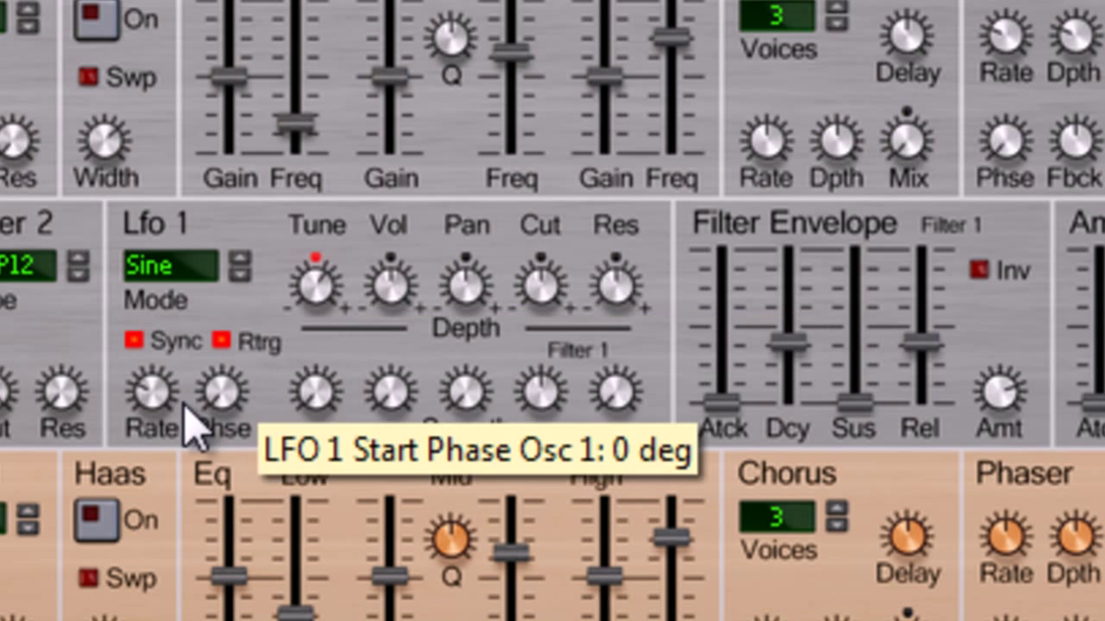
drag(148, 402, 159, 330)
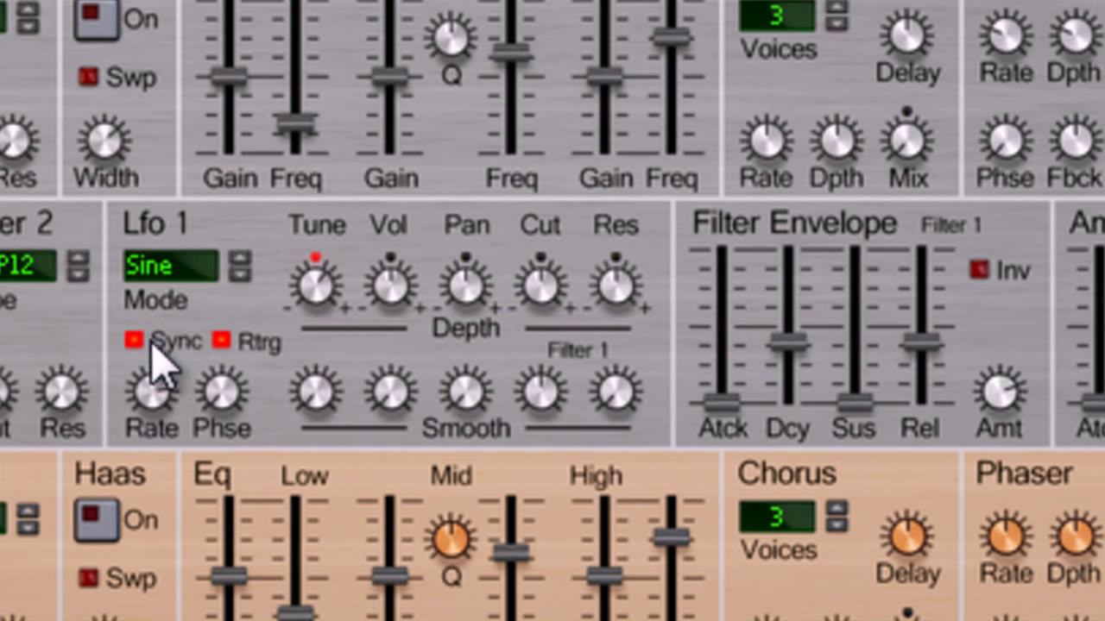
click(138, 343)
drag(150, 377, 155, 399)
scroll(158, 415, down, 3)
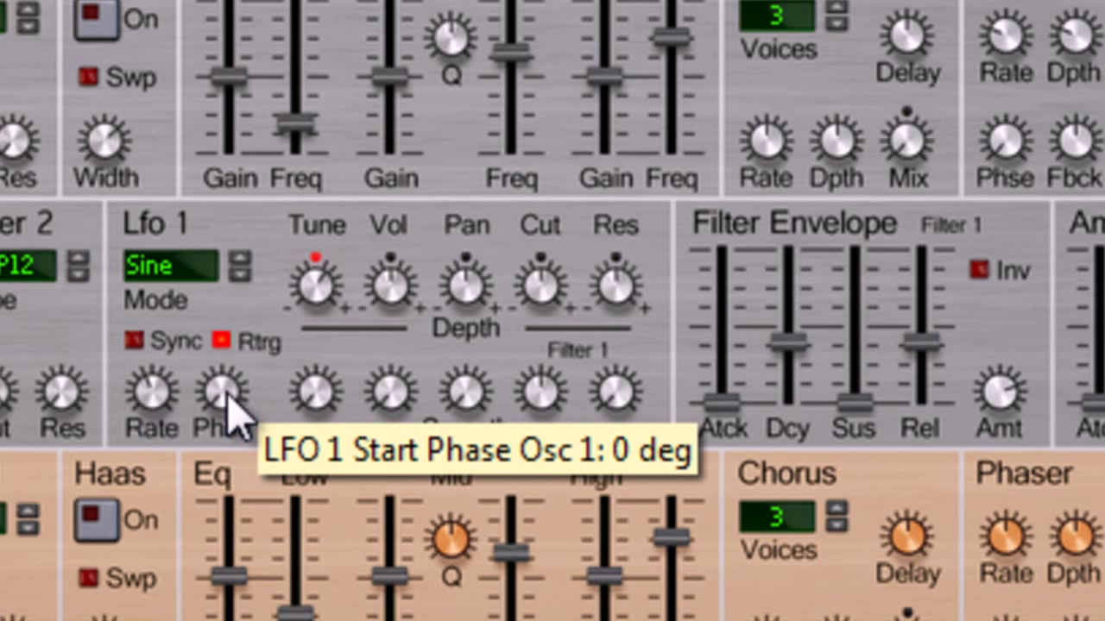
drag(229, 386, 261, 290)
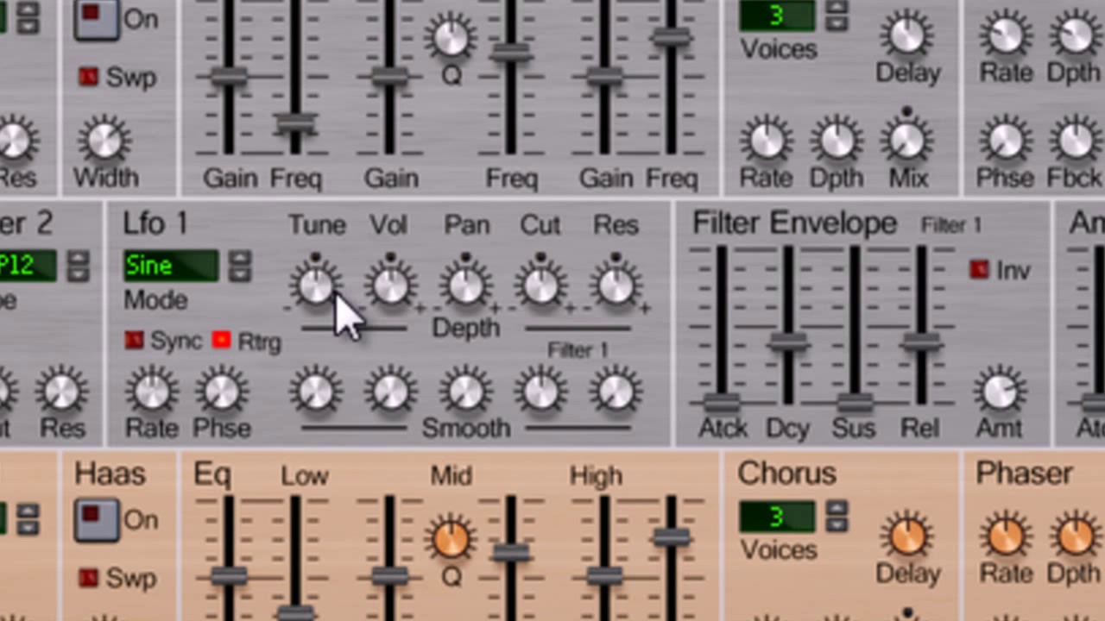
Route LFO 1 to Osc 1 volume at 59,4 % and pan at 28,1 %, with a faster rate.
drag(380, 284, 409, 226)
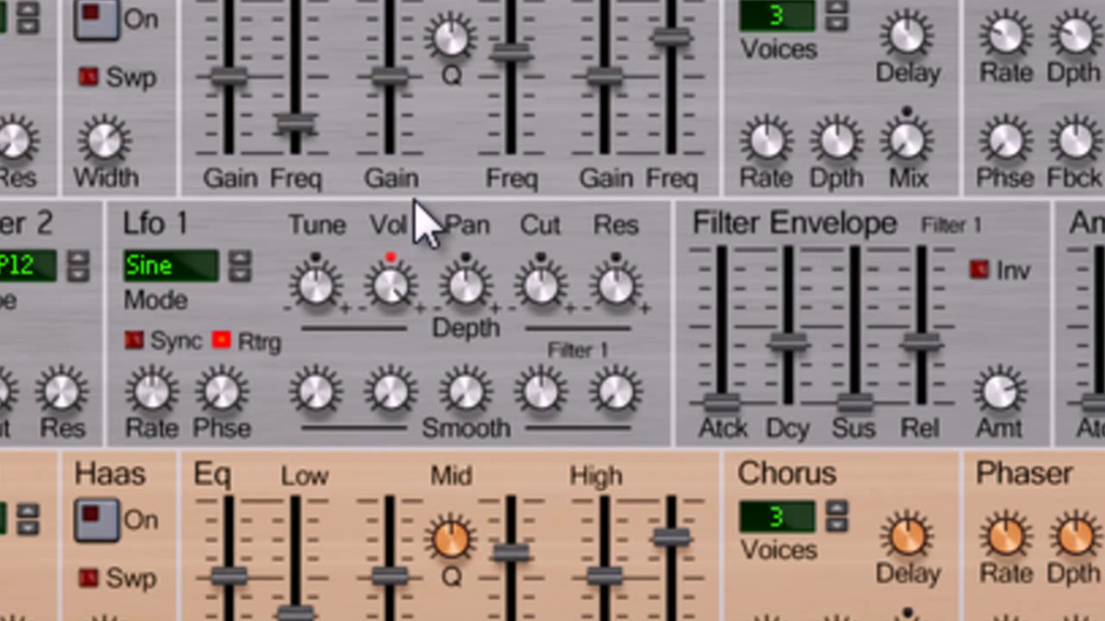
drag(167, 406, 169, 380)
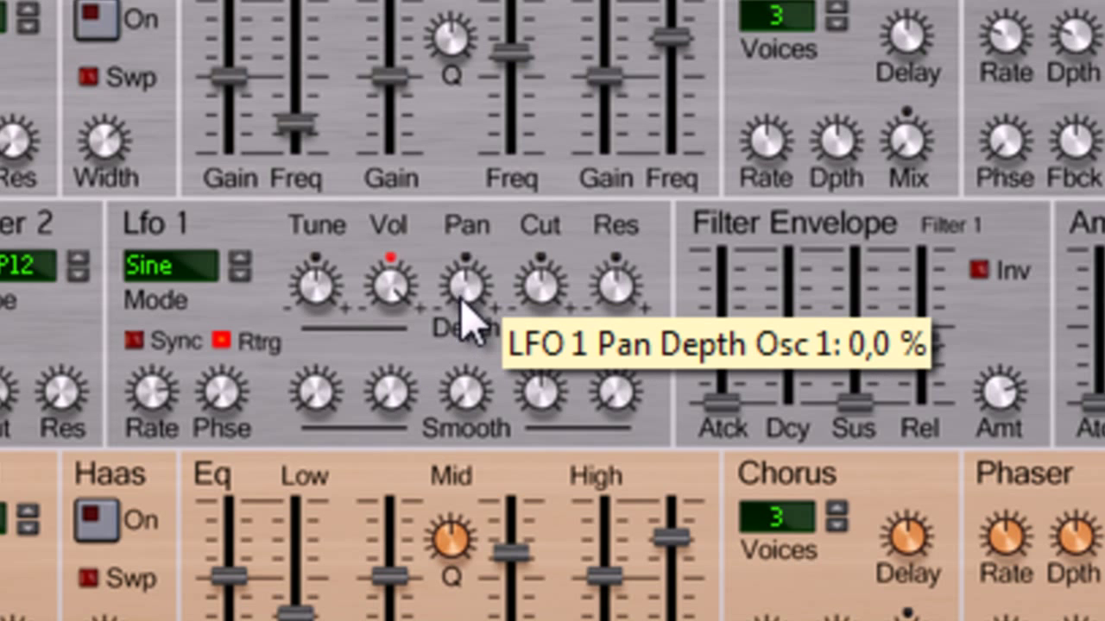
drag(460, 304, 488, 264)
drag(400, 307, 395, 321)
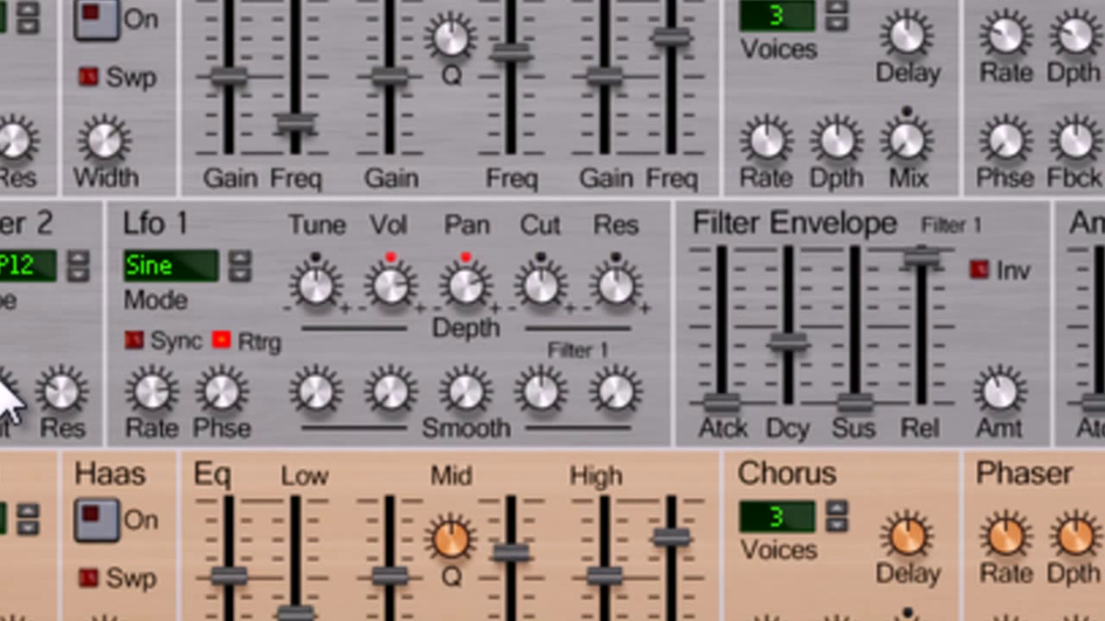
Open Filter 2 cutoff to 3,36 kHz, invert the filter envelope, and raise its attack, decay and sustain.
drag(2, 379, 24, 351)
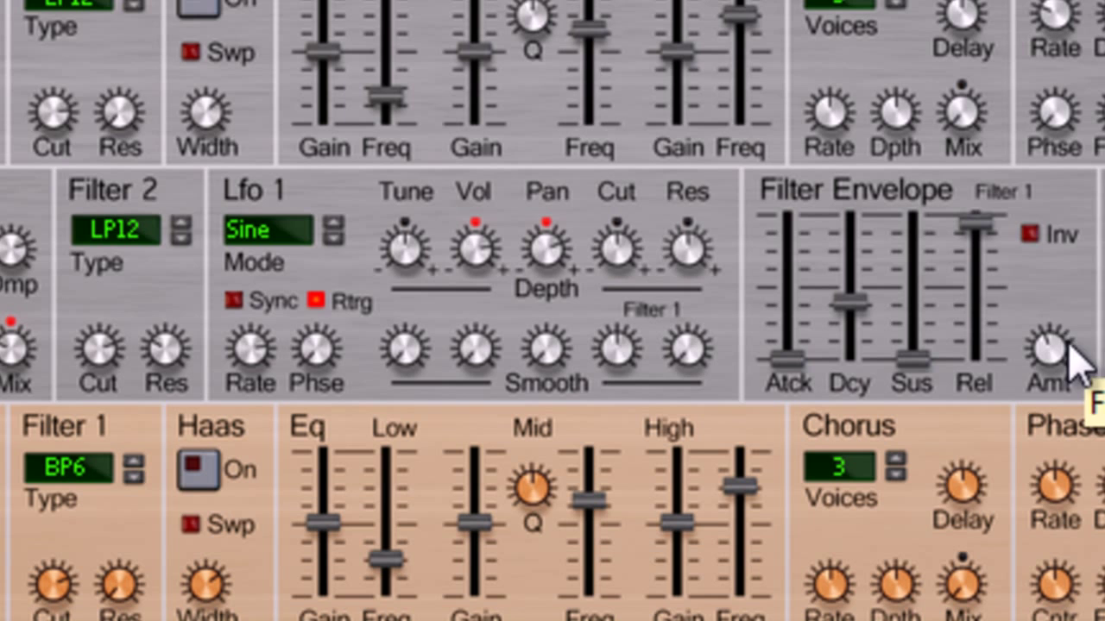
click(1031, 237)
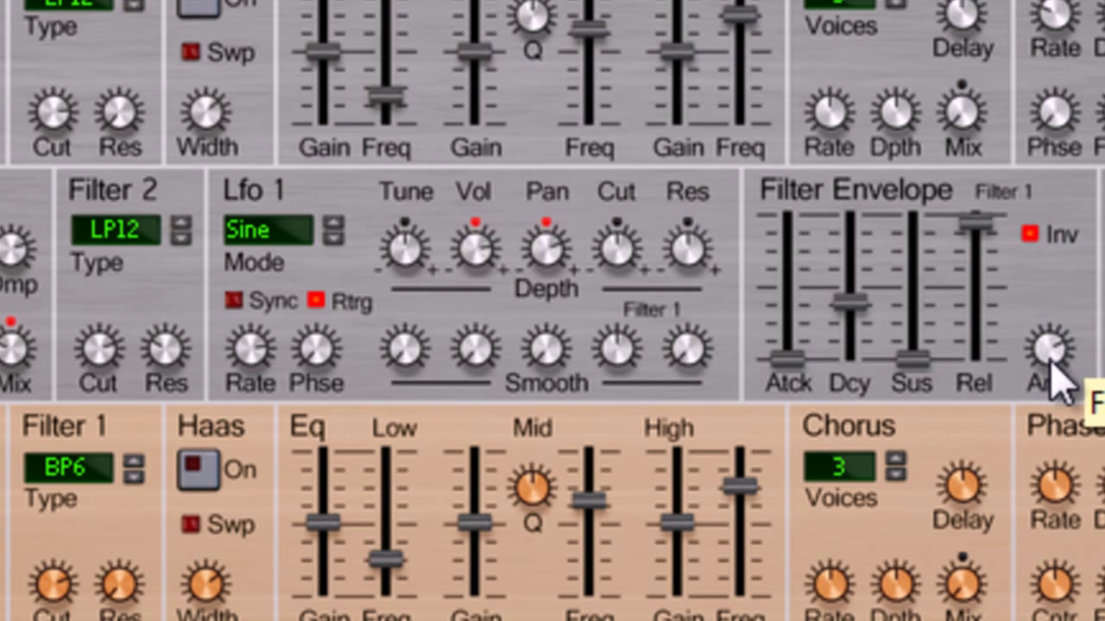
drag(846, 301, 826, 275)
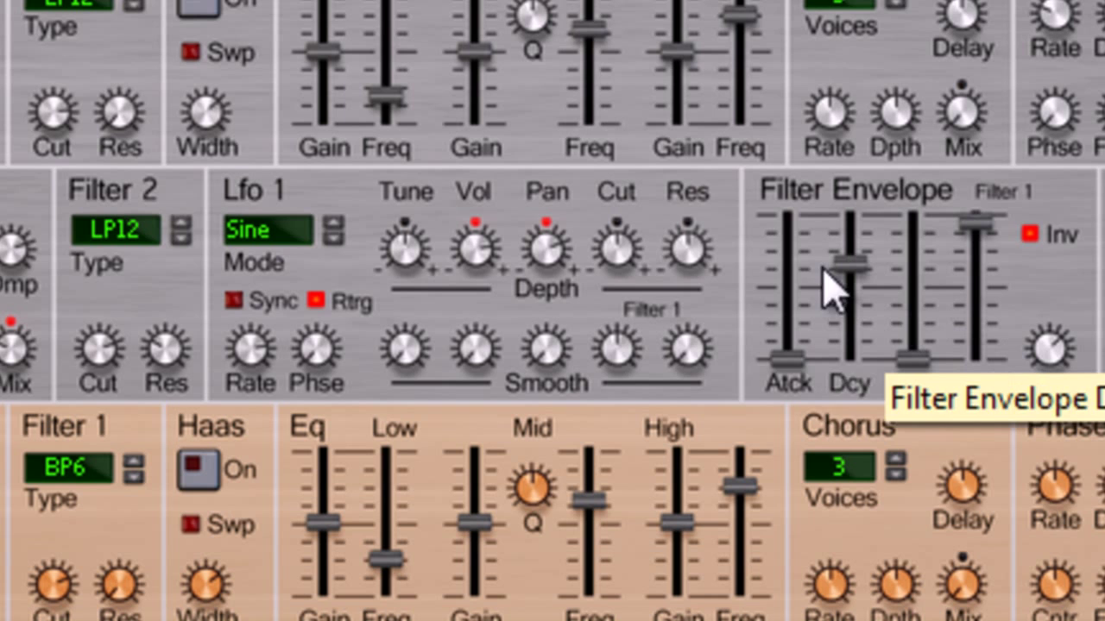
click(808, 269)
drag(917, 328, 922, 292)
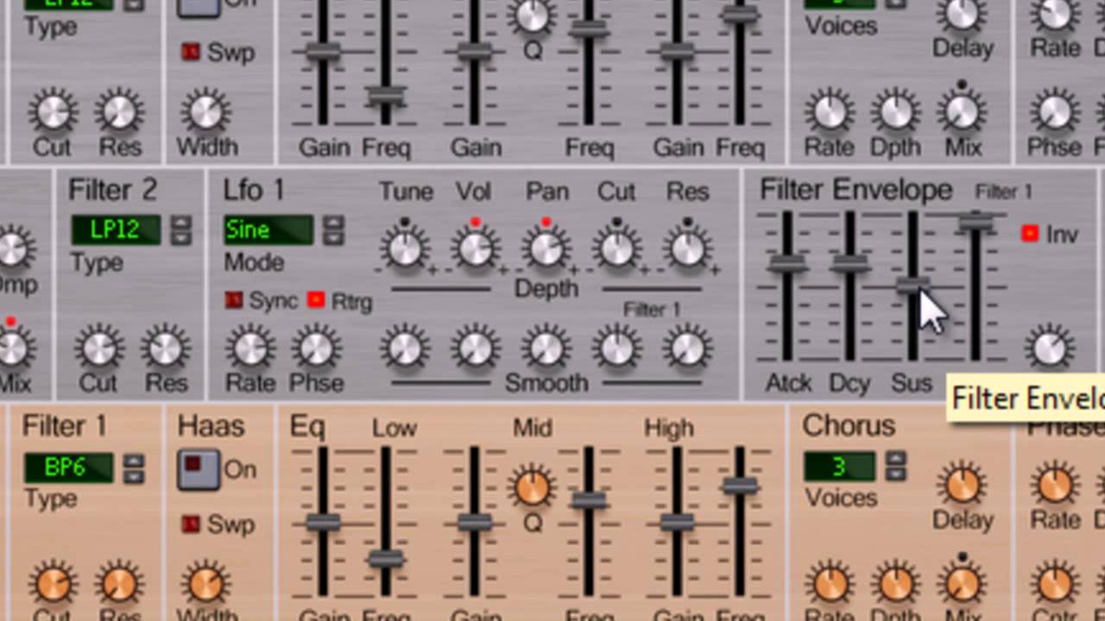
Fine-tune the inverted filter envelope, lowering release and pushing sustain higher.
drag(993, 251, 978, 339)
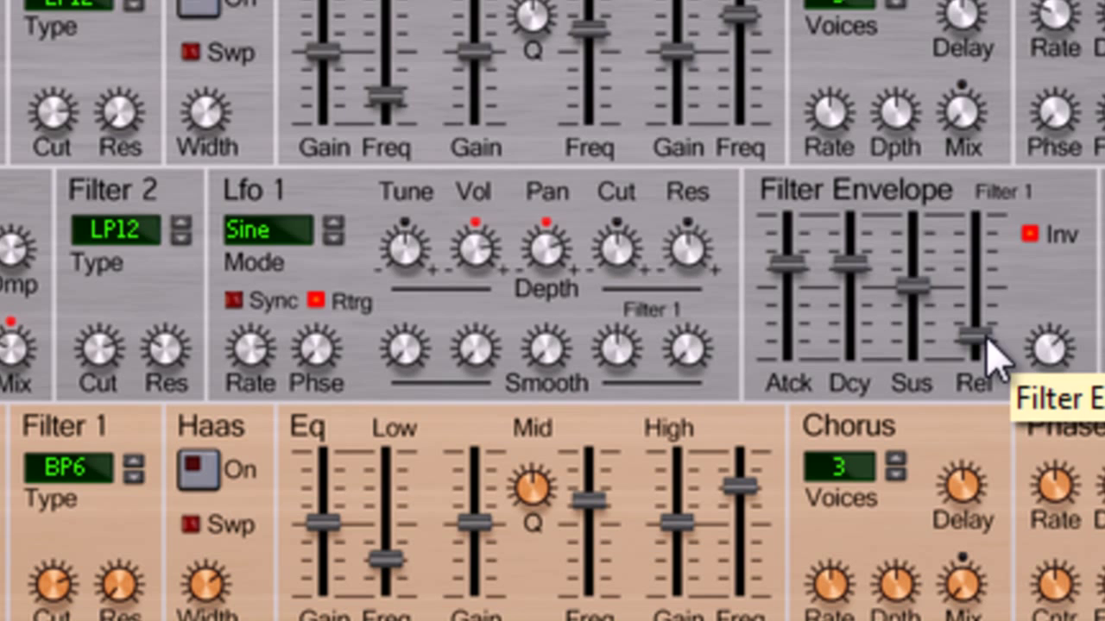
click(1036, 235)
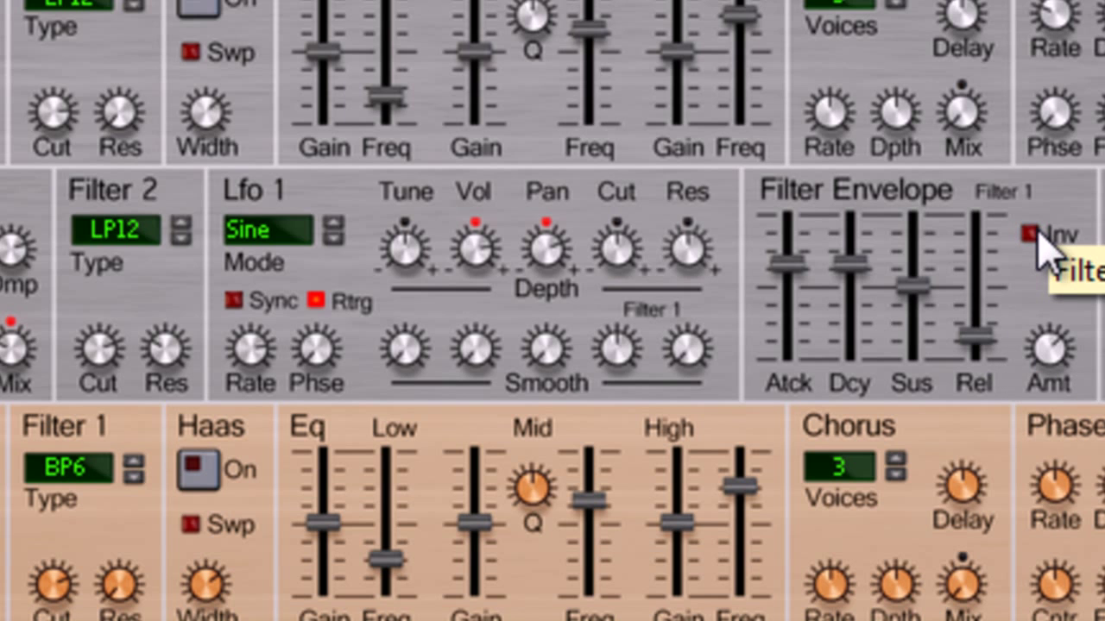
click(1032, 235)
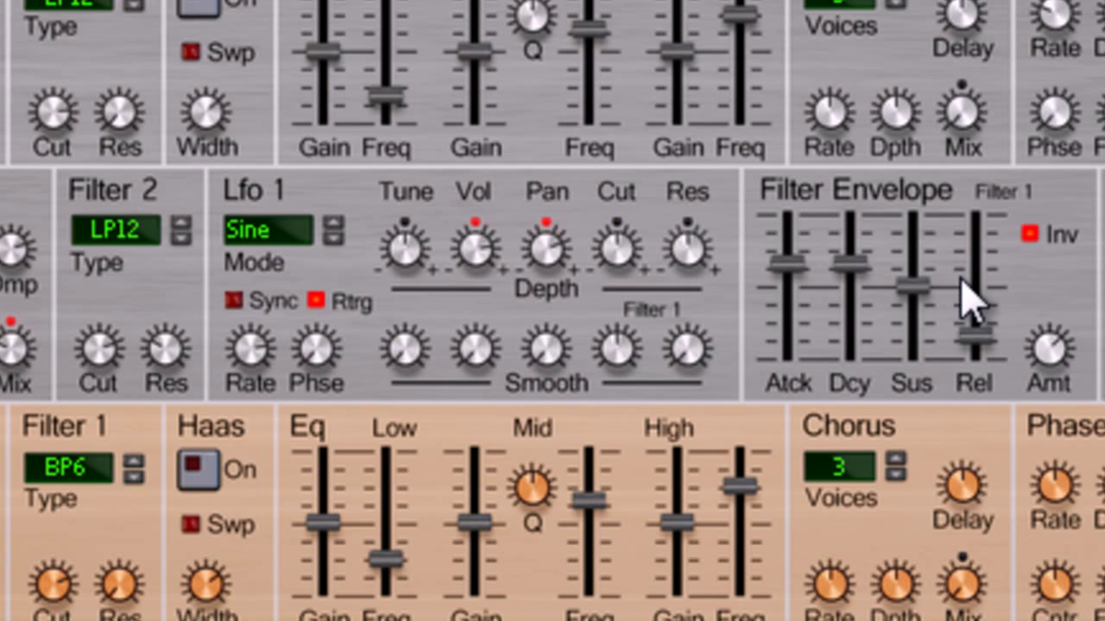
click(908, 258)
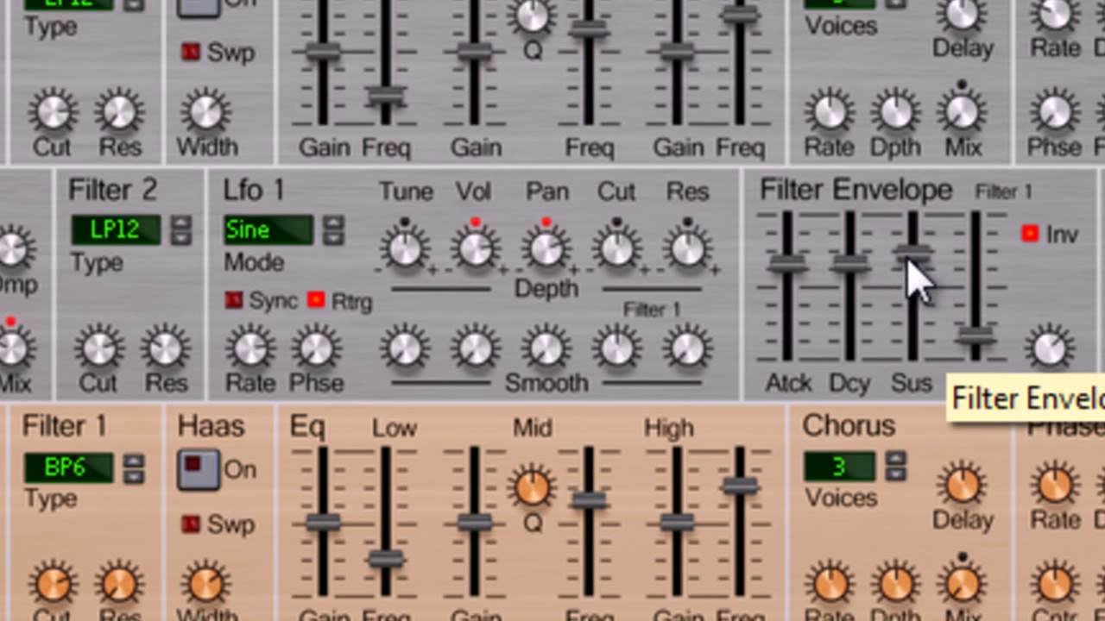
click(984, 290)
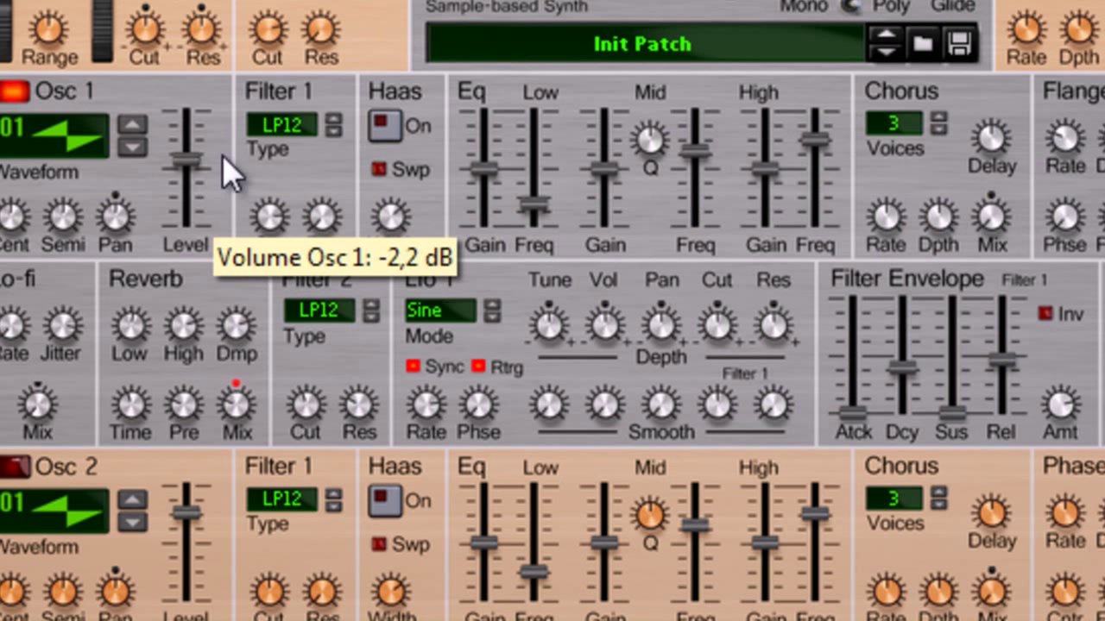
Keep Filter 1 on LP12, settle its cutoff around 647 Hz, and adjust the filter envelope decay.
click(308, 130)
click(321, 156)
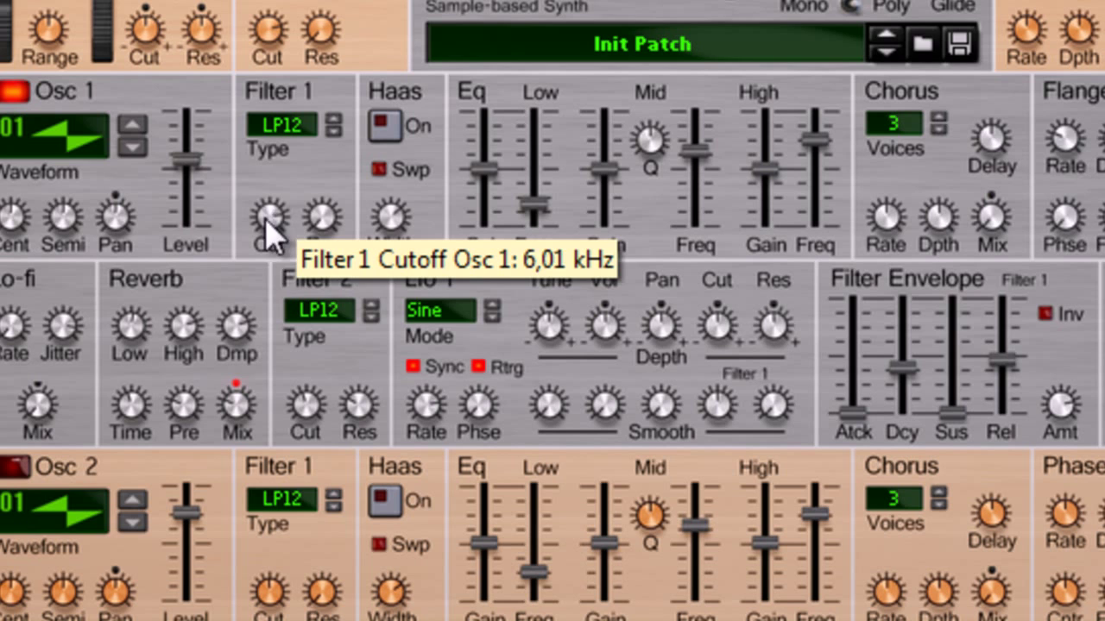
drag(271, 217, 388, 313)
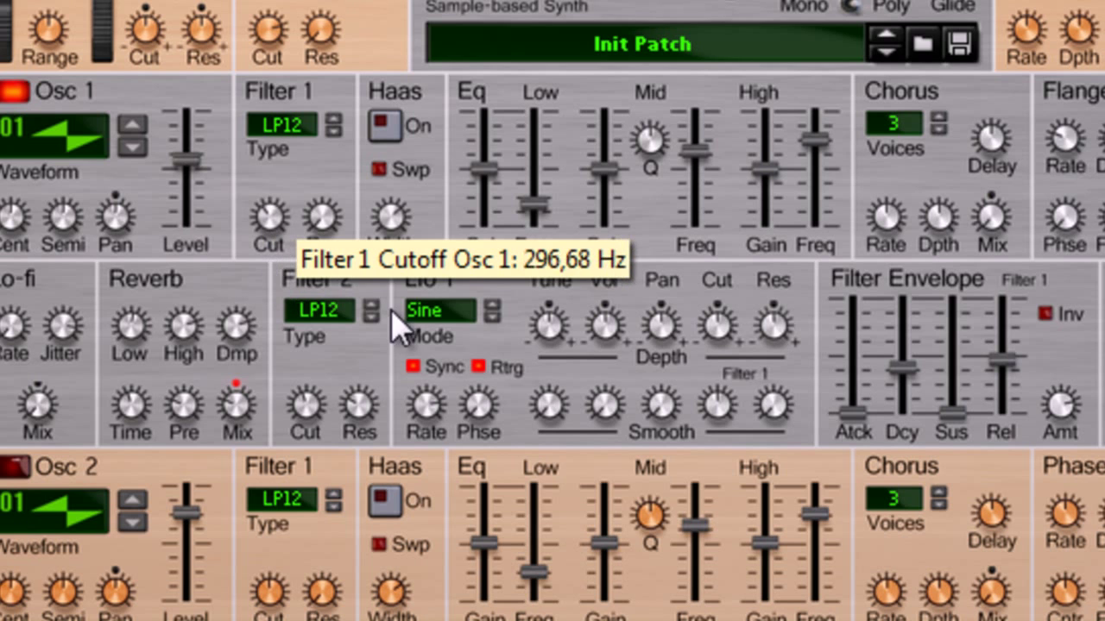
click(905, 402)
drag(909, 421, 921, 384)
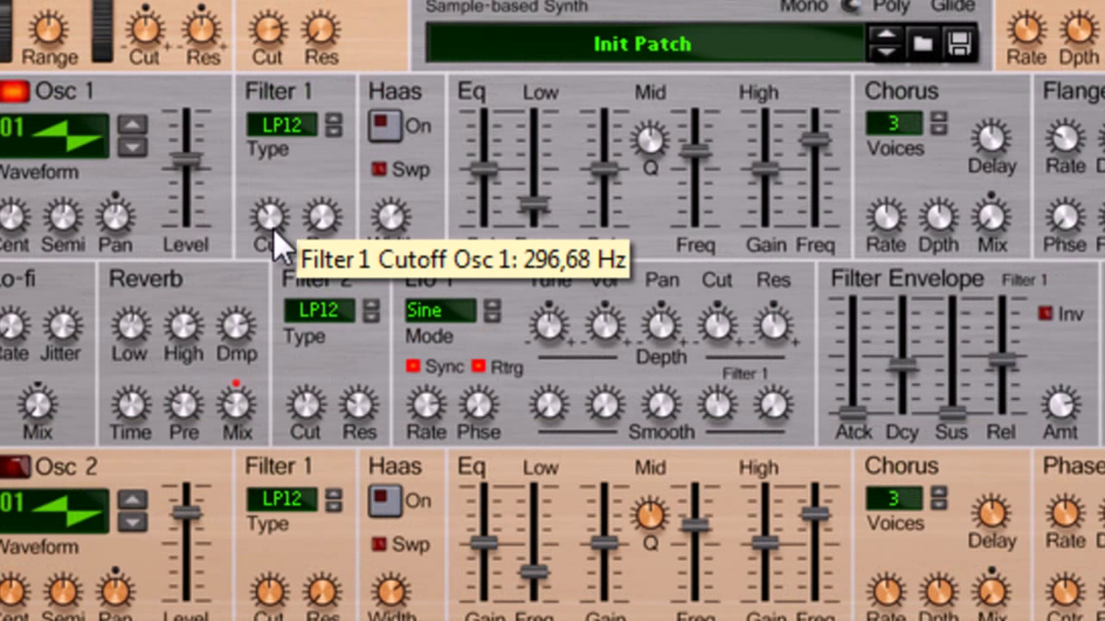
mouse_move(274, 231)
mouse_down()
mouse_move(278, 191)
mouse_move(276, 235)
mouse_up()
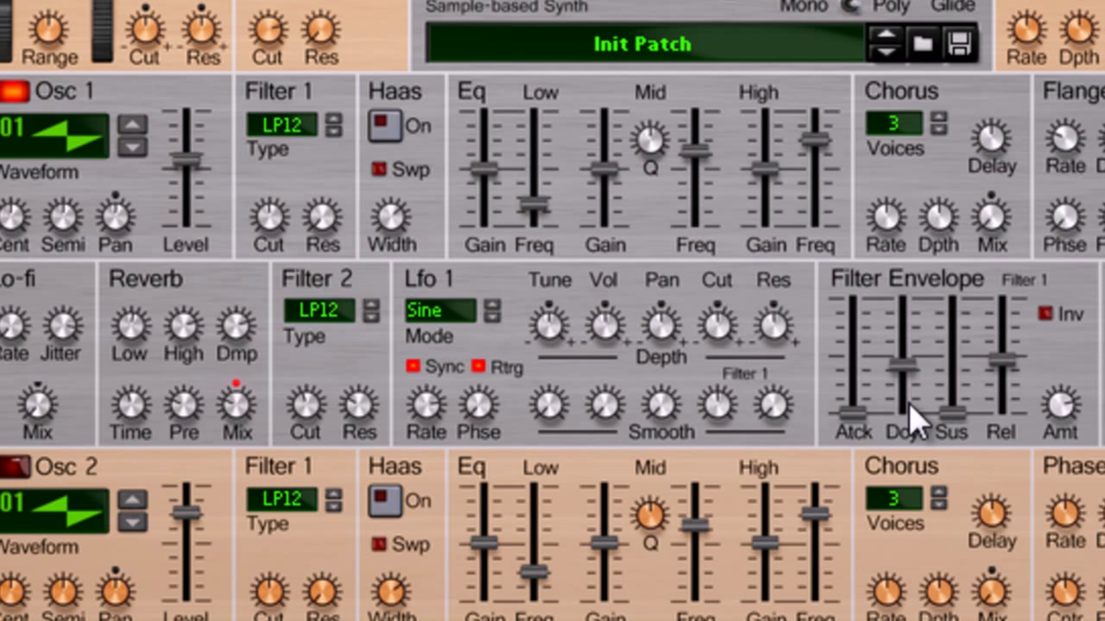
drag(905, 374, 910, 399)
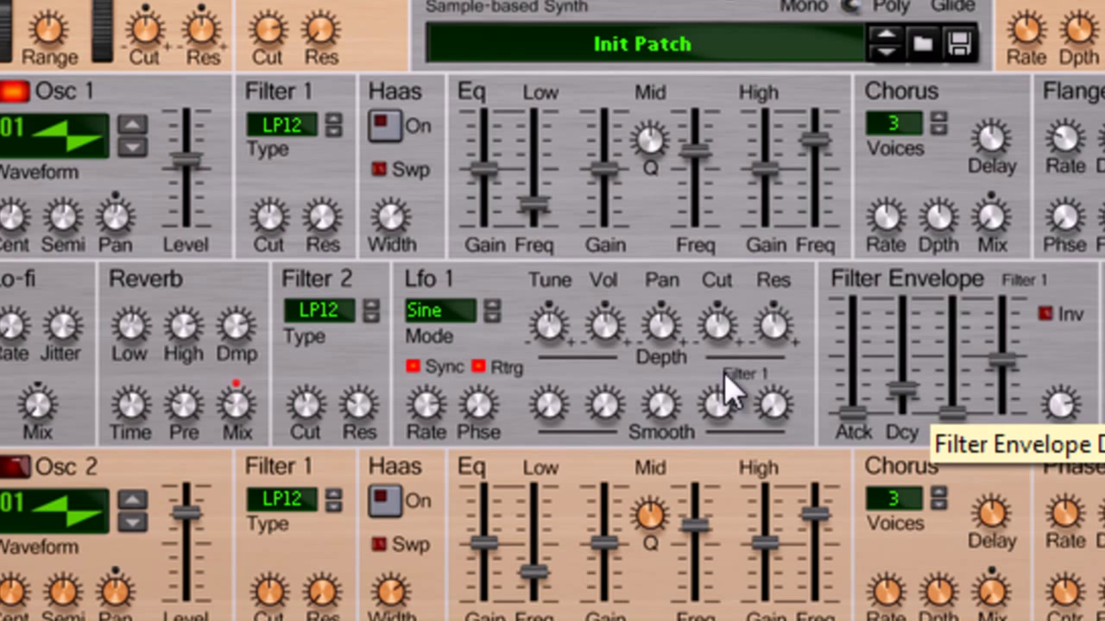
Sweep the Filter 2 cutoff and settle it at about 10.25 kHz.
drag(316, 398, 328, 376)
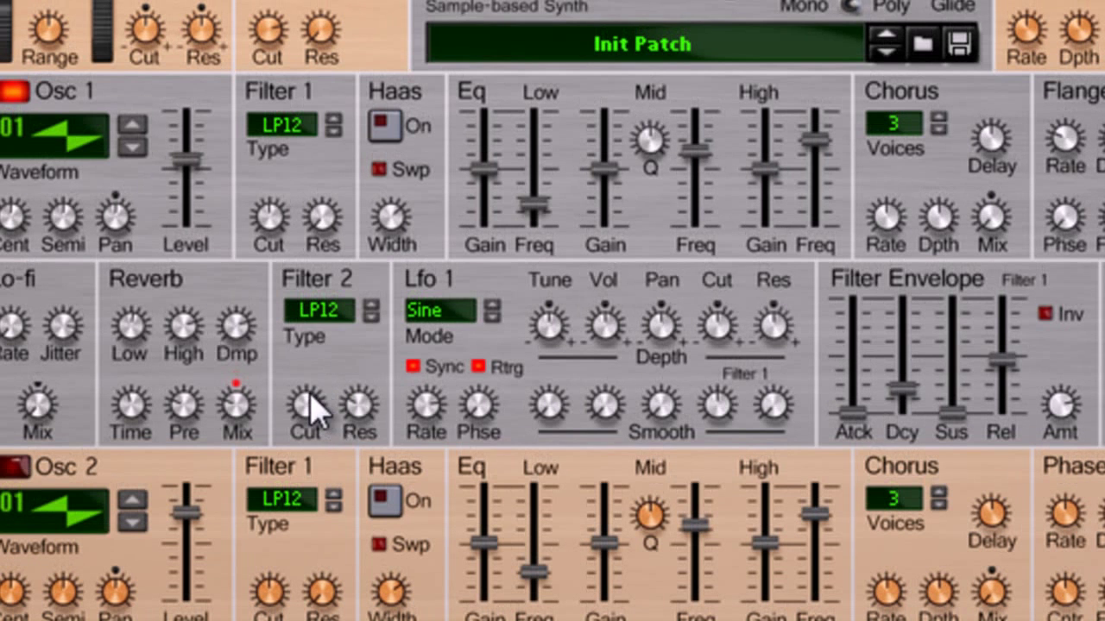
drag(310, 395, 314, 384)
drag(300, 399, 316, 371)
drag(308, 442, 310, 456)
Switch Osc 2 on and raise its Phaser Mix knob.
click(15, 469)
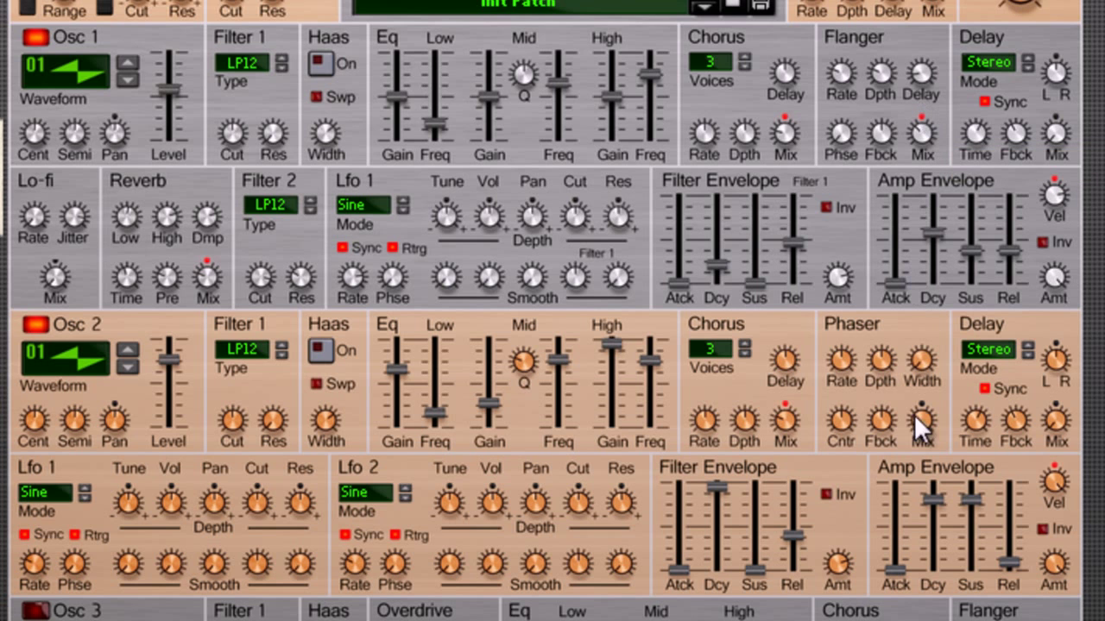
drag(923, 425, 928, 389)
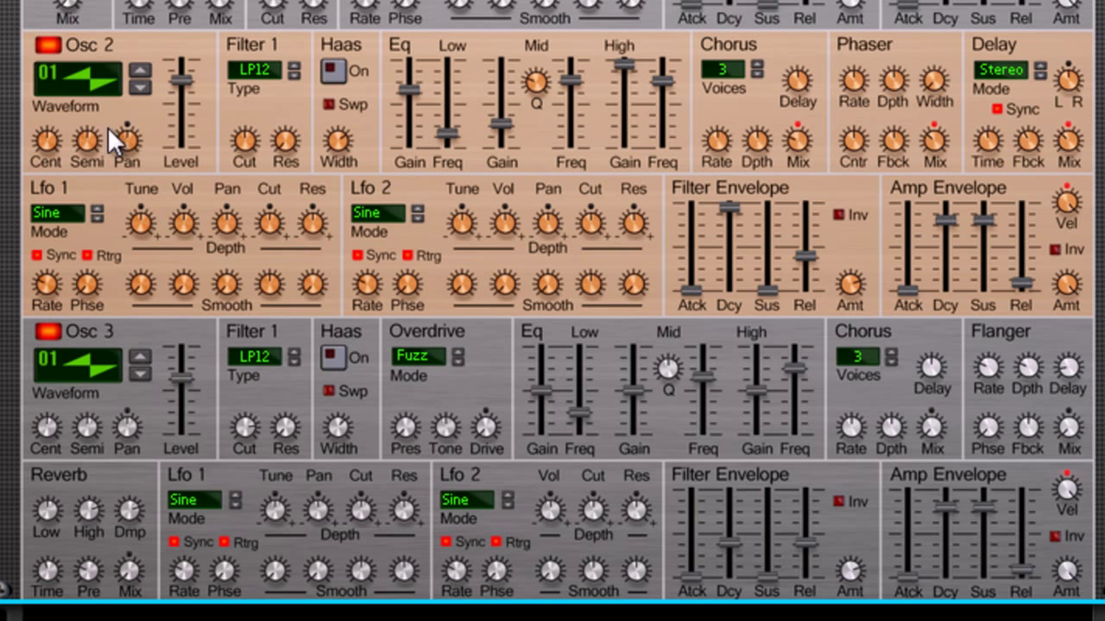
Mute Osc 2, raise Osc 3's overdrive Drive, and set the overdrive mode to Scream.
click(45, 45)
drag(488, 434, 483, 364)
click(427, 360)
click(452, 406)
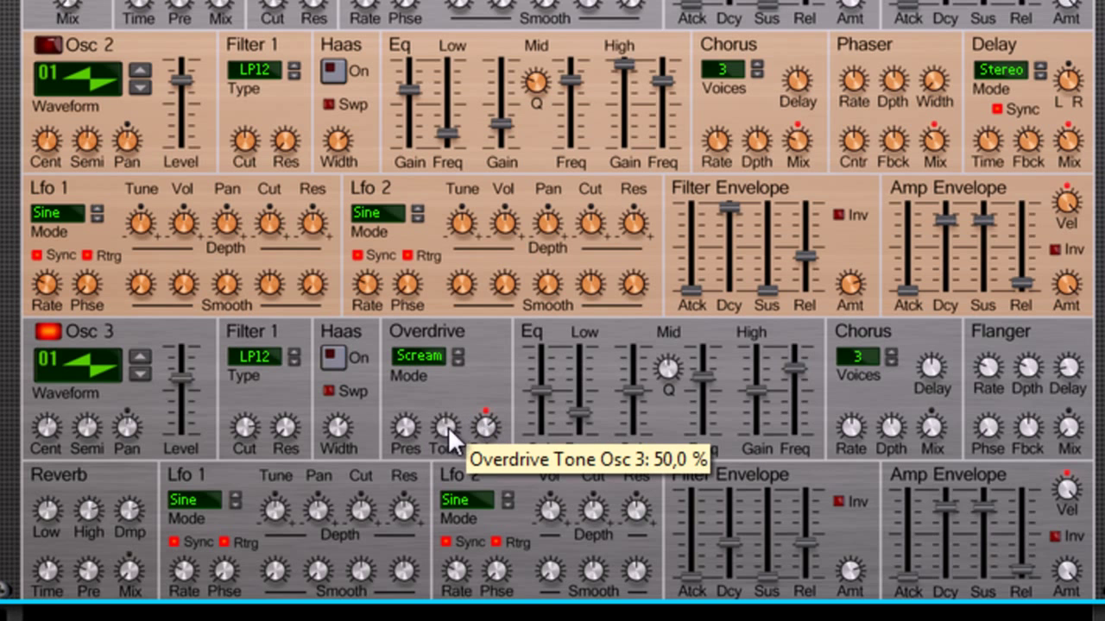
Raise the overdrive Tone and Presence, then bring Drive back down to 0%.
drag(448, 426, 479, 424)
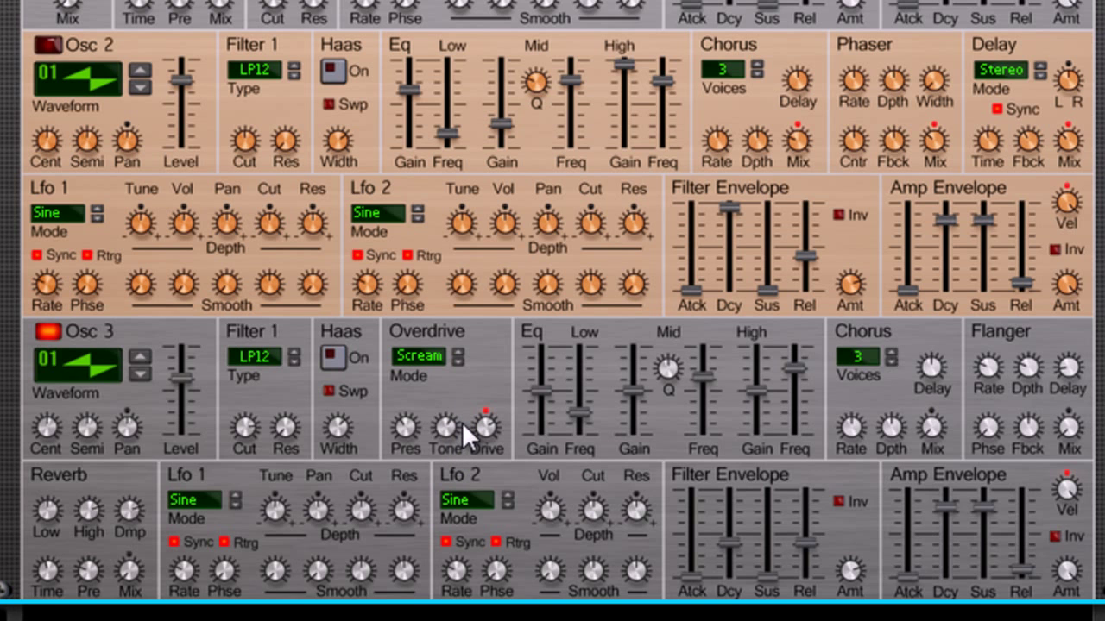
scroll(489, 432, down, 10)
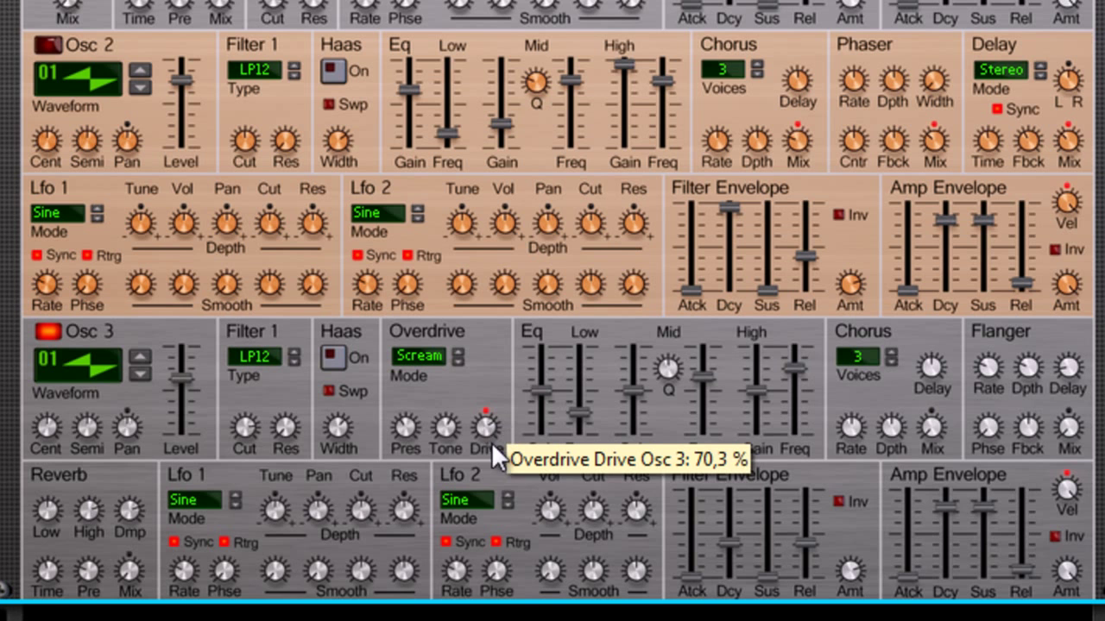
scroll(485, 438, down, 1)
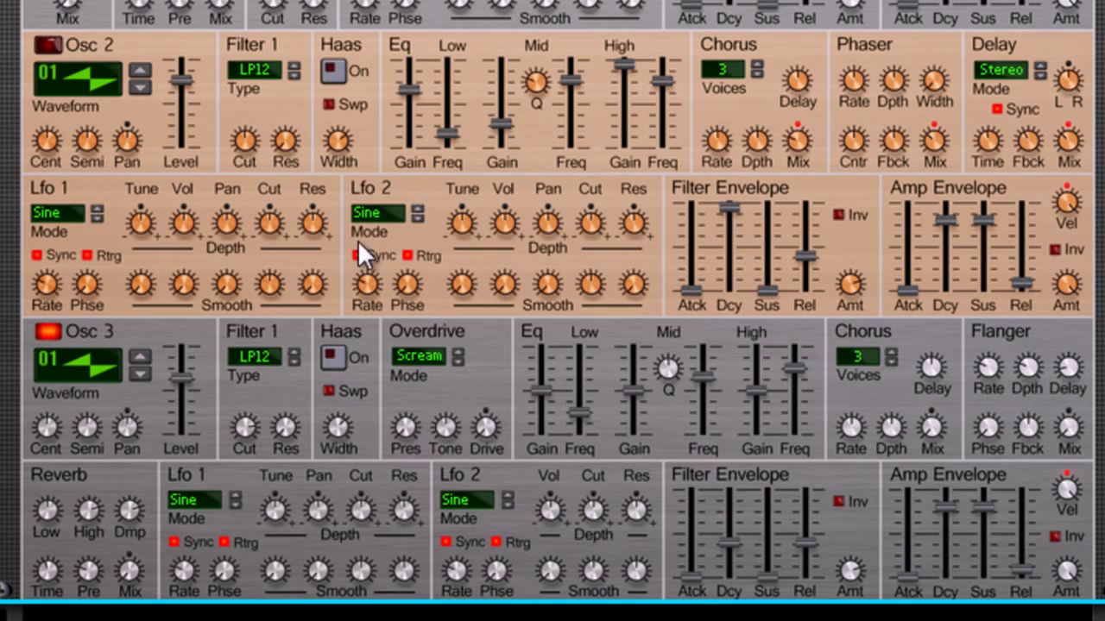
Turn Osc 2 back on and compare Osc 1–3 with their Haas effects on and off.
click(47, 44)
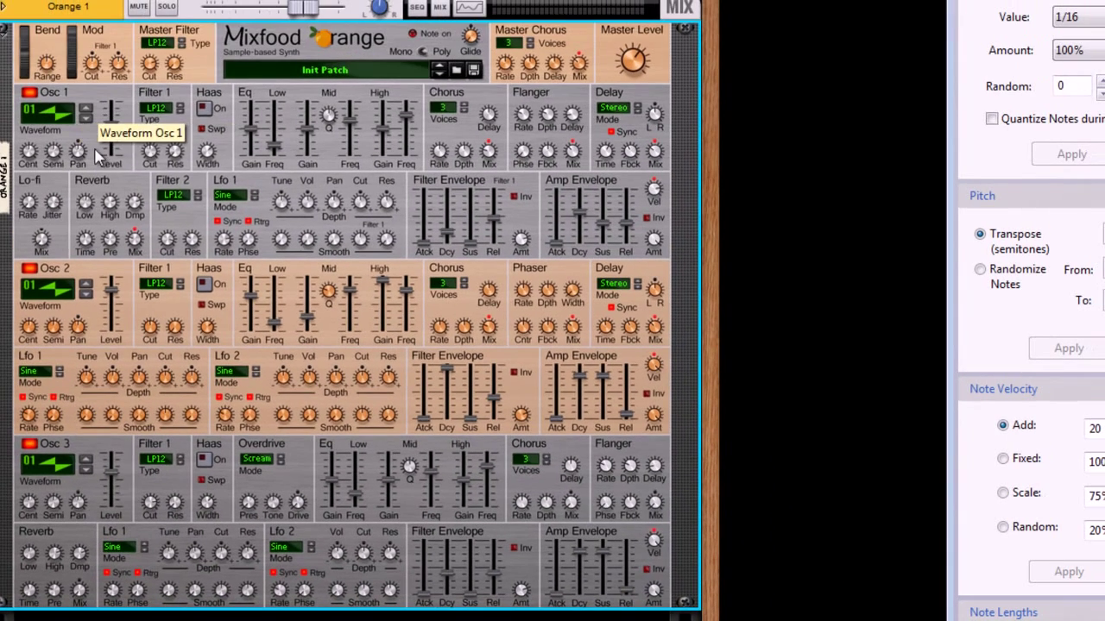
click(204, 108)
click(206, 286)
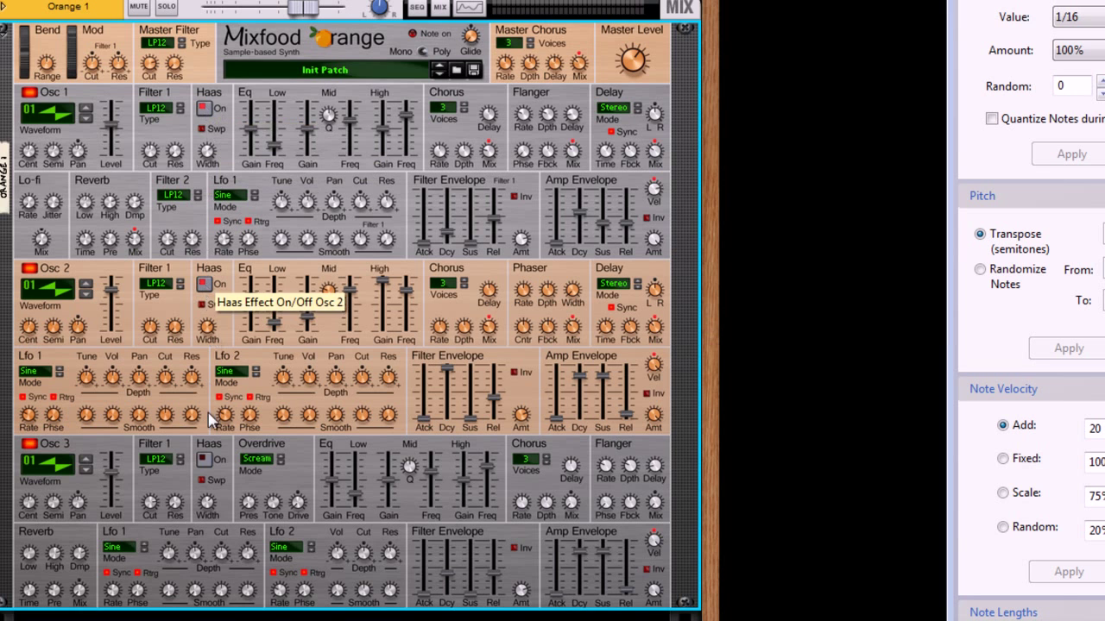
click(205, 460)
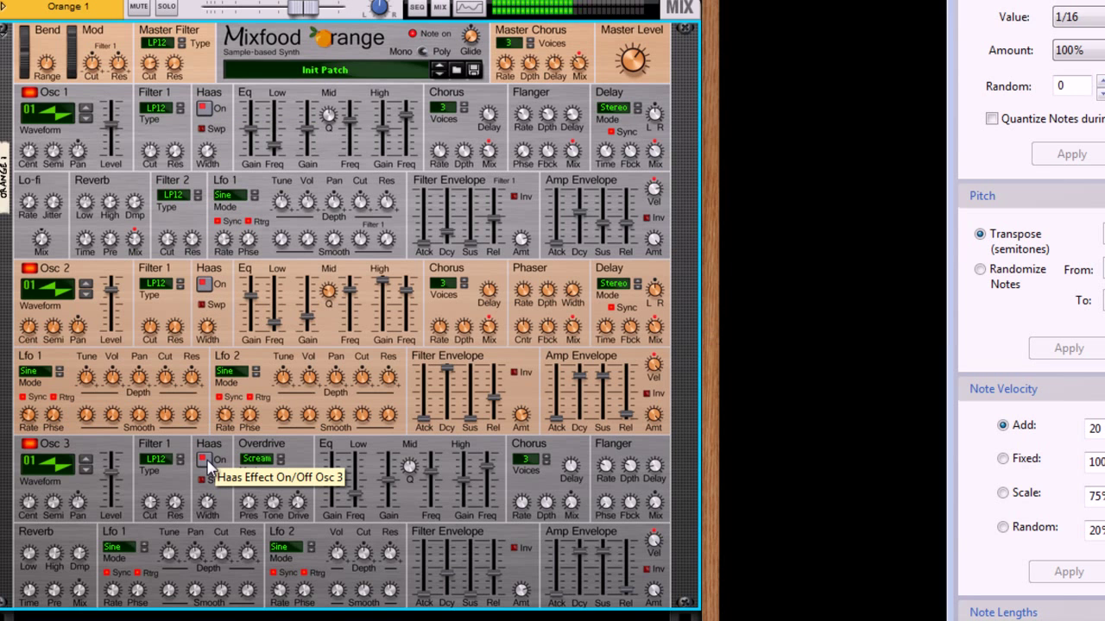
click(207, 463)
click(209, 288)
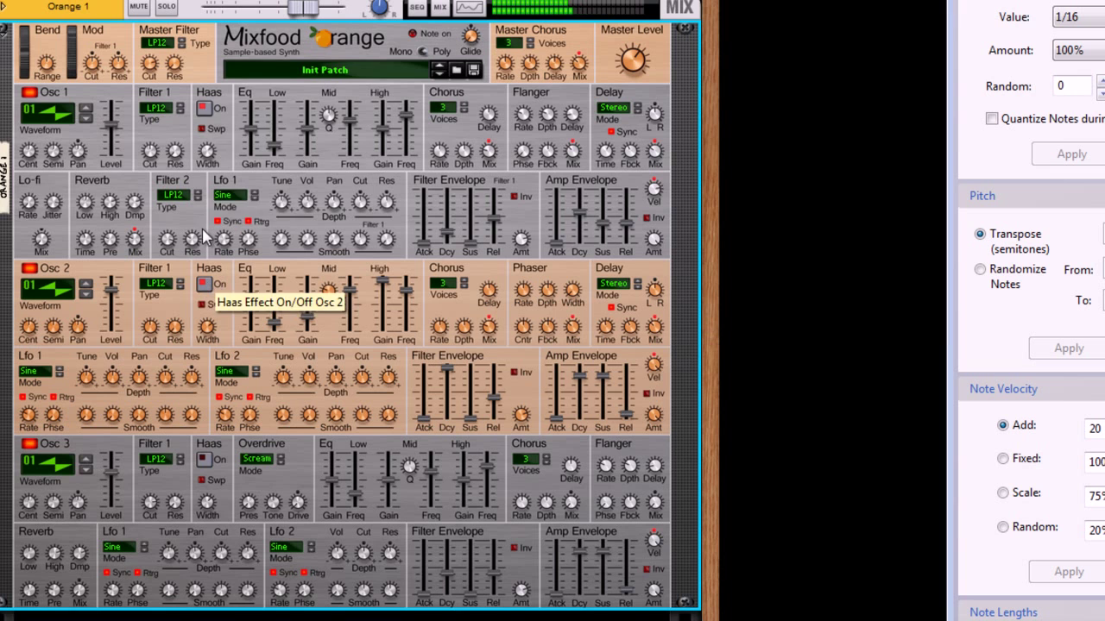
click(205, 108)
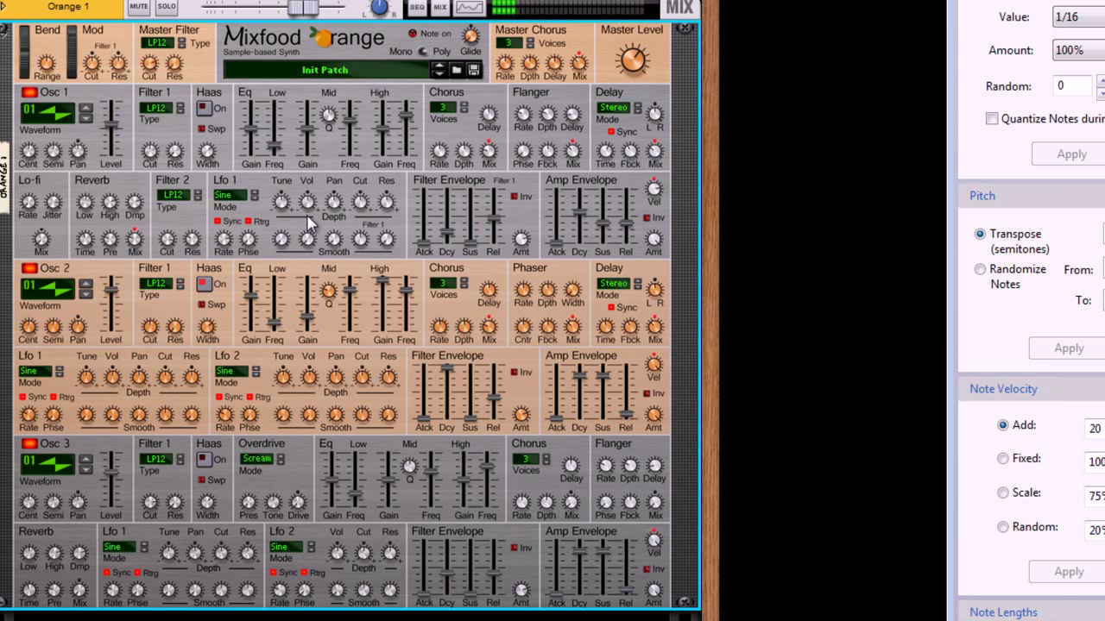
Lower Osc 2's level to about -9.8 dB, nudge Osc 1 up, and leave Haas on for all three.
drag(110, 292, 115, 316)
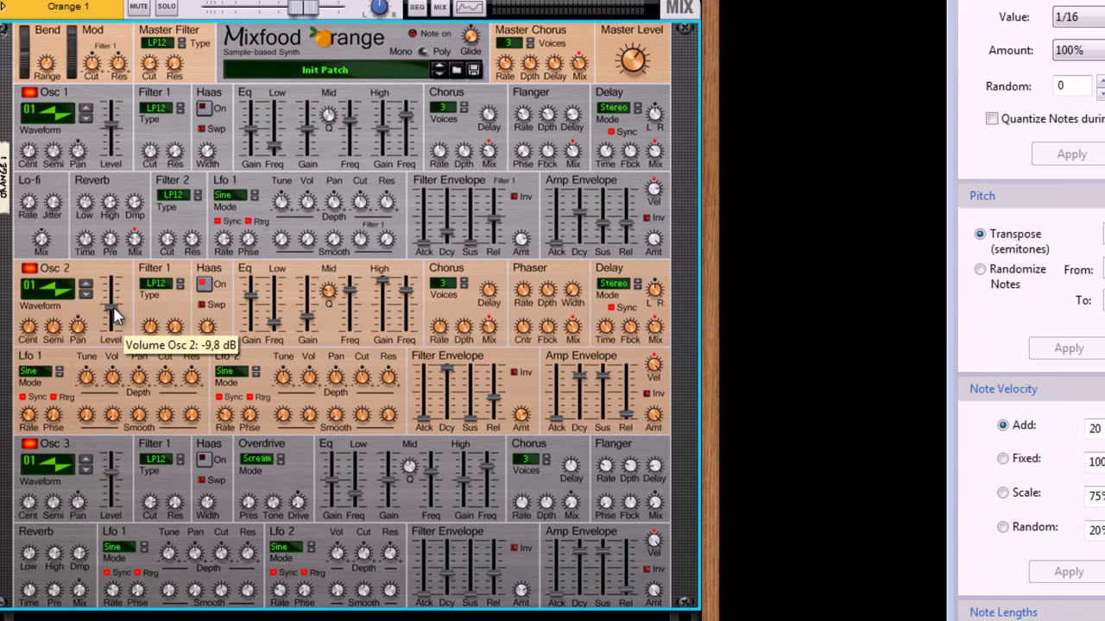
click(216, 104)
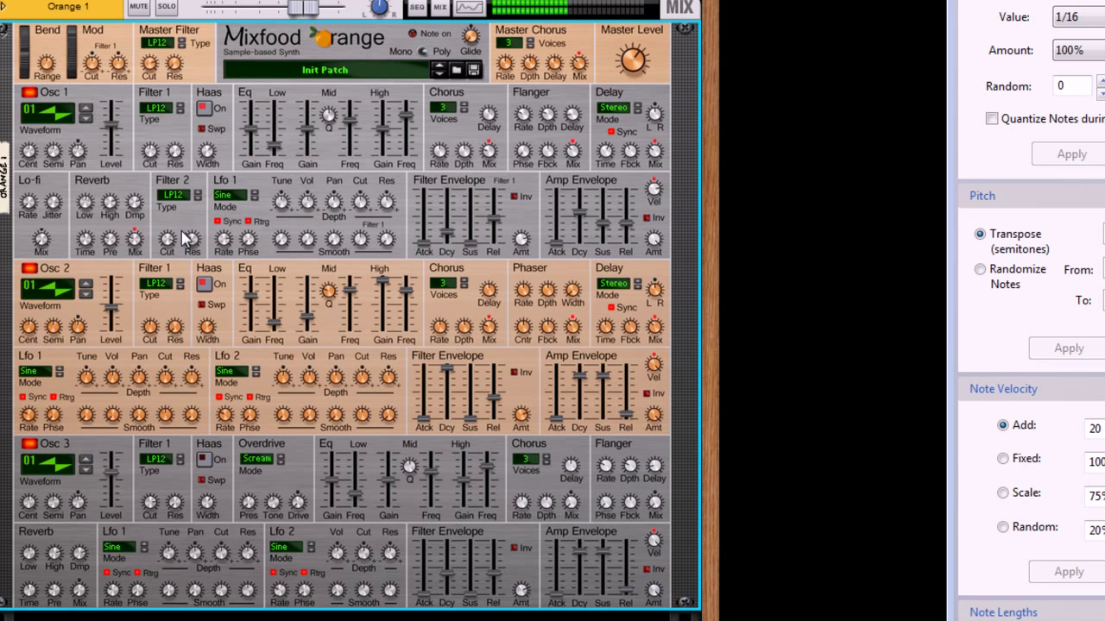
drag(111, 125, 112, 115)
click(205, 108)
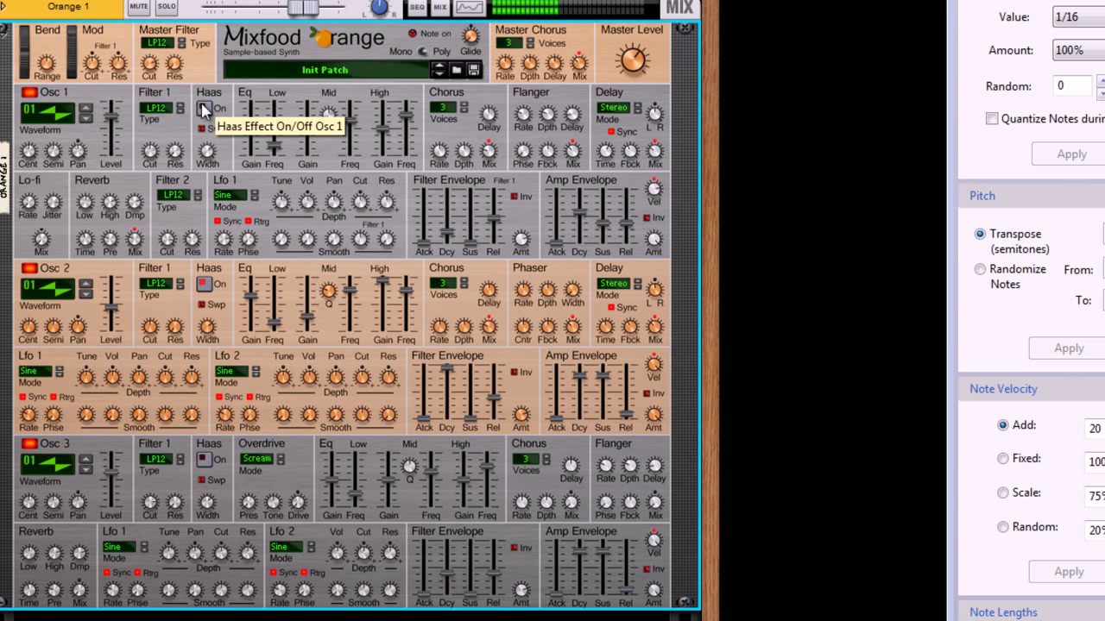
click(204, 107)
click(207, 286)
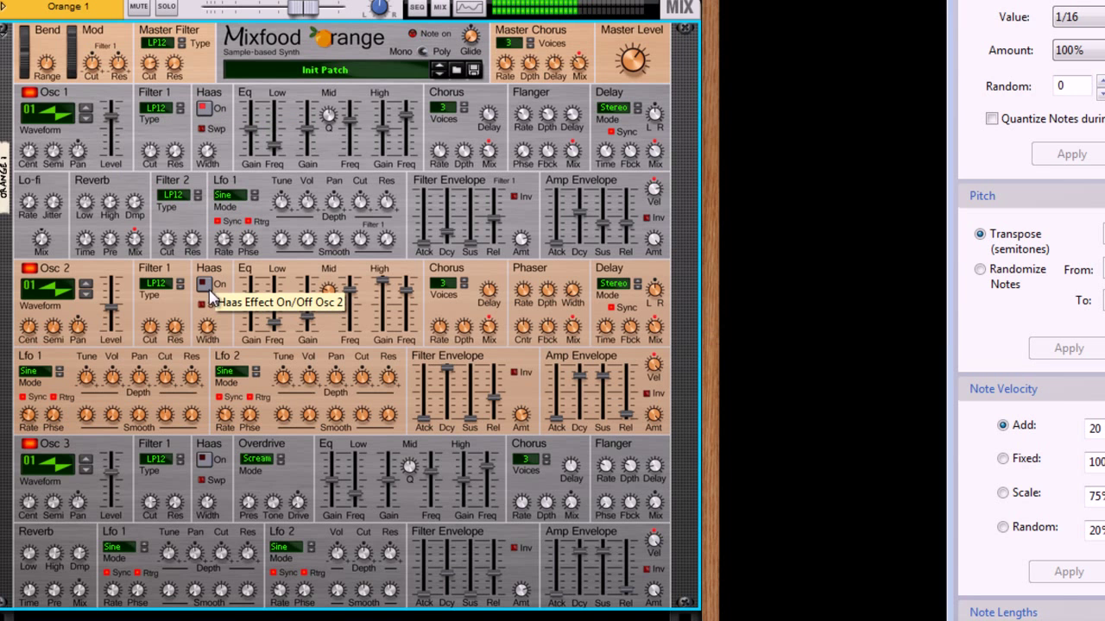
click(208, 287)
click(205, 460)
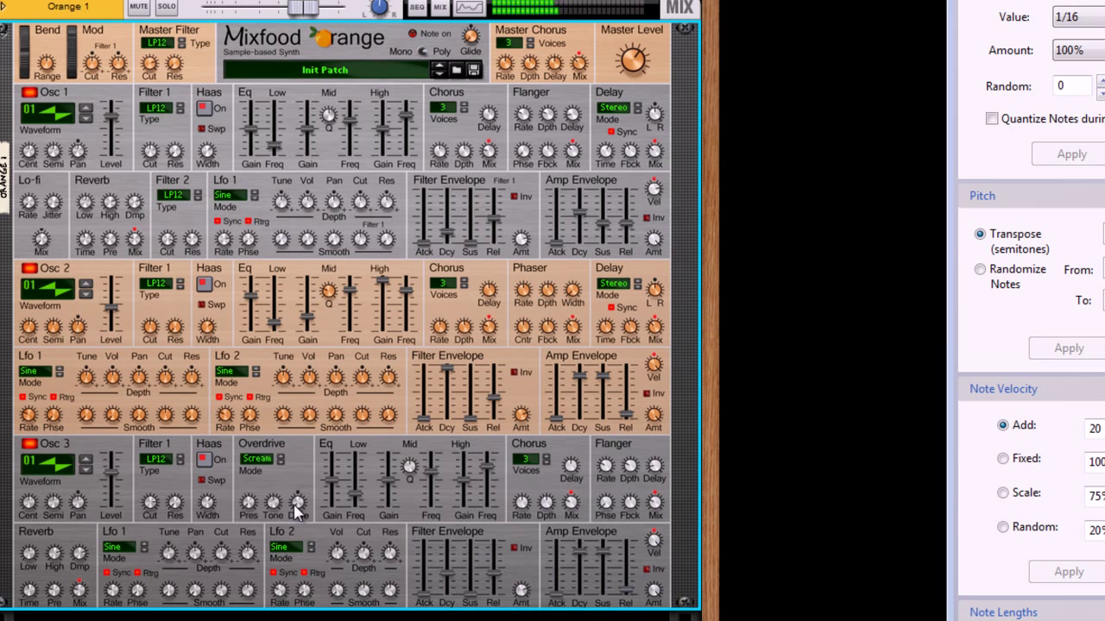
Change Osc 3's waveform, set Osc 2 to waveform 125 and Osc 1 to 70, then flip to the back panel.
drag(44, 479, 71, 399)
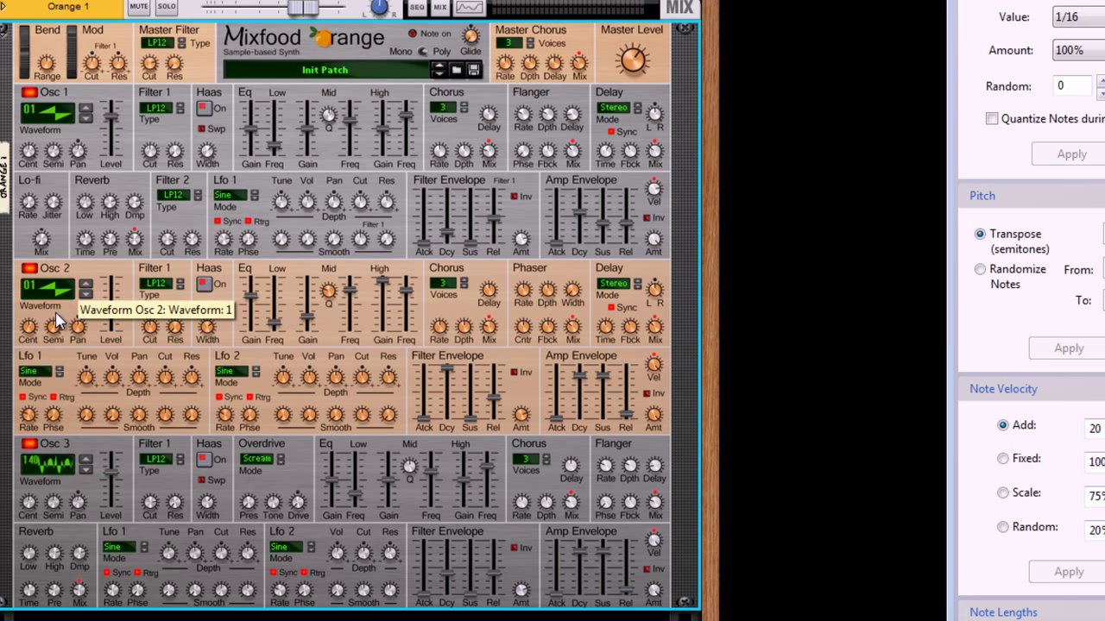
drag(55, 321, 81, 246)
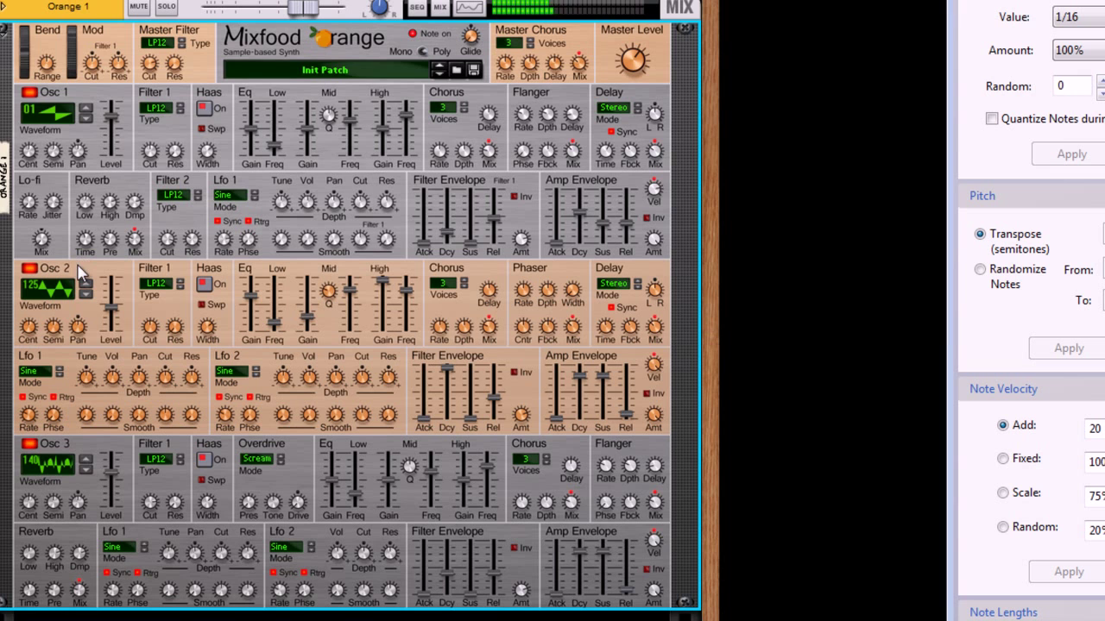
drag(52, 129, 66, 92)
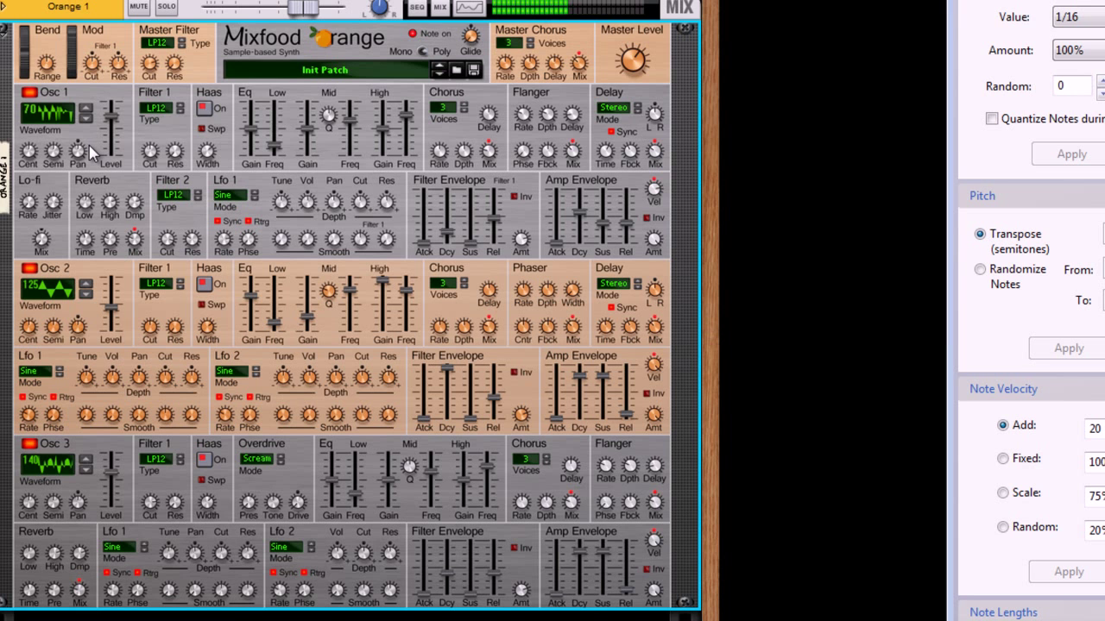
key(Tab)
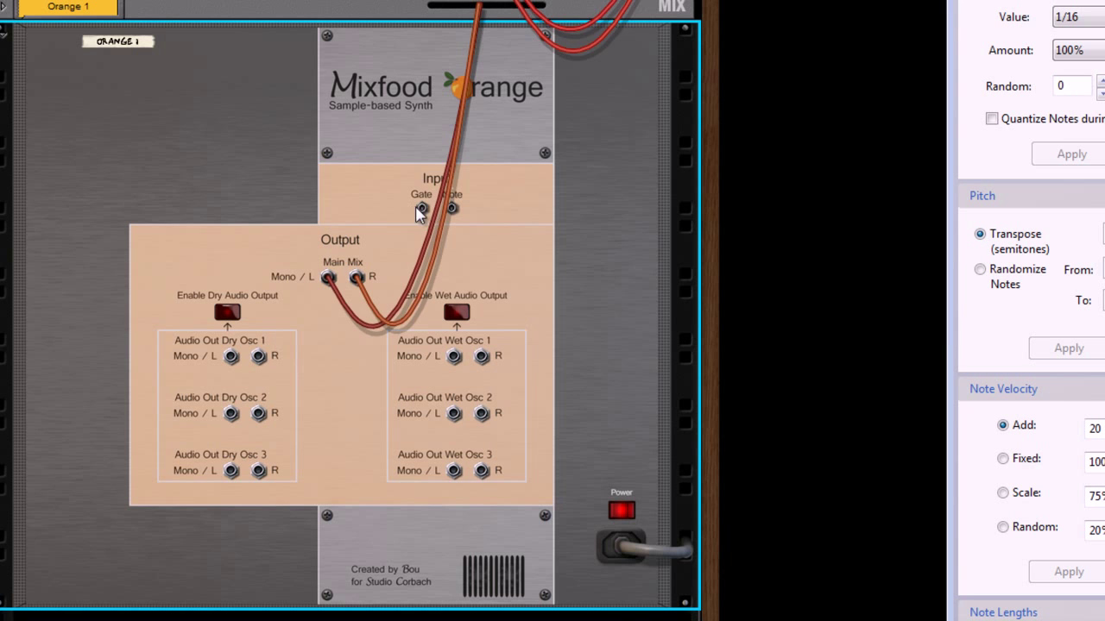
Pull cables from the Gate input and Dry Osc 2 output, then flip the rack to the front.
drag(420, 208, 426, 193)
drag(231, 413, 418, 447)
key(Tab)
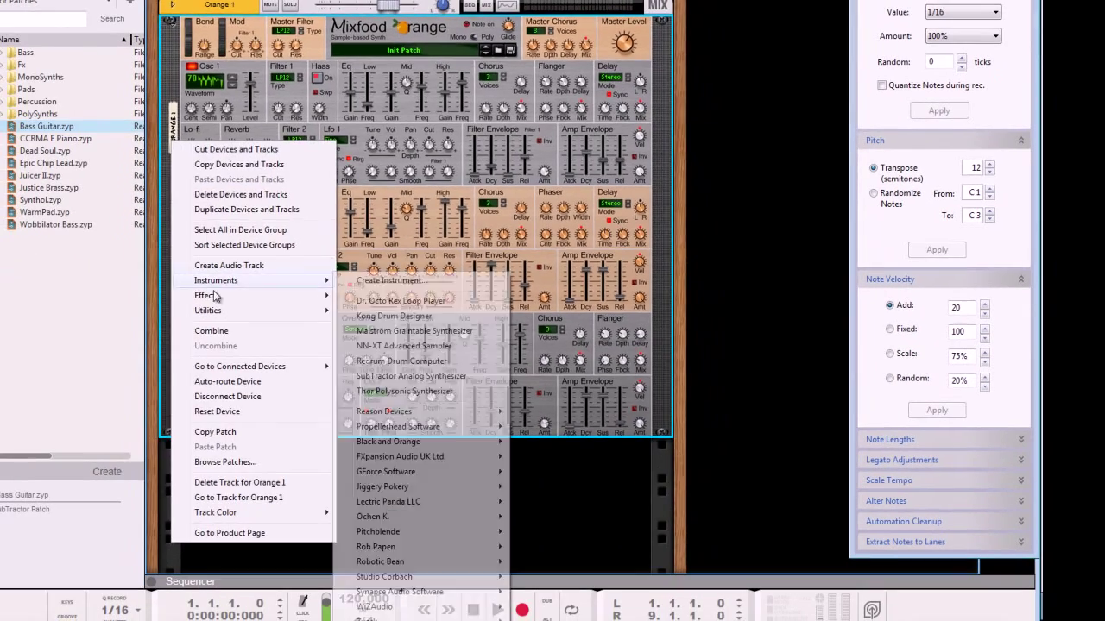
Combine Mixfood Orange into a Combinator and add a Line Mixer 6:2 inside it.
click(225, 380)
right_click(290, 522)
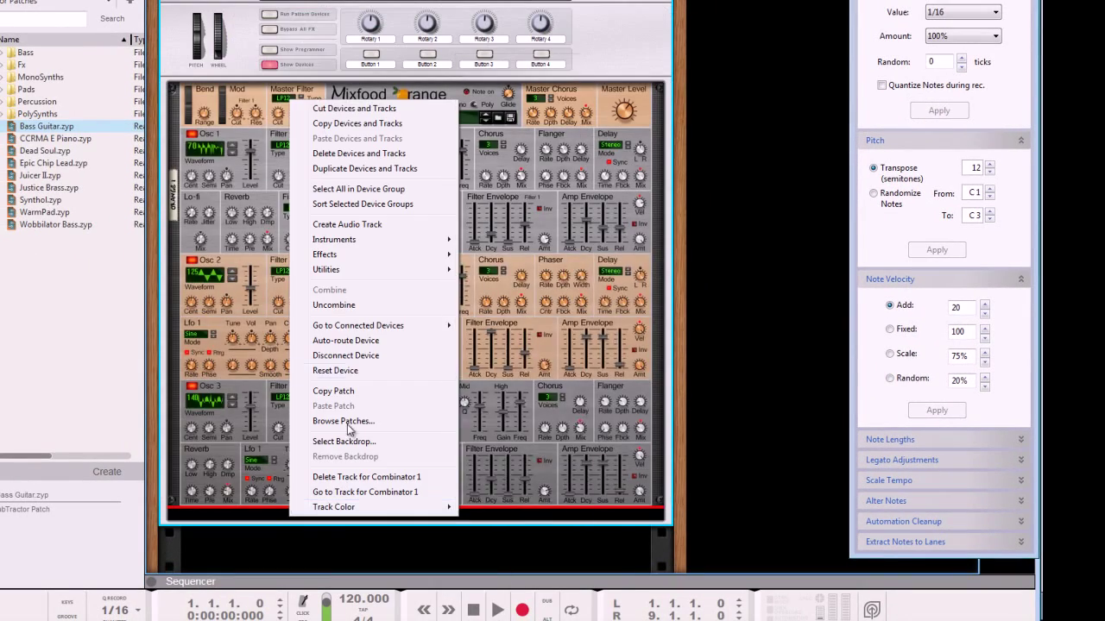
mouse_move(353, 271)
click(504, 302)
scroll(490, 309, down, 3)
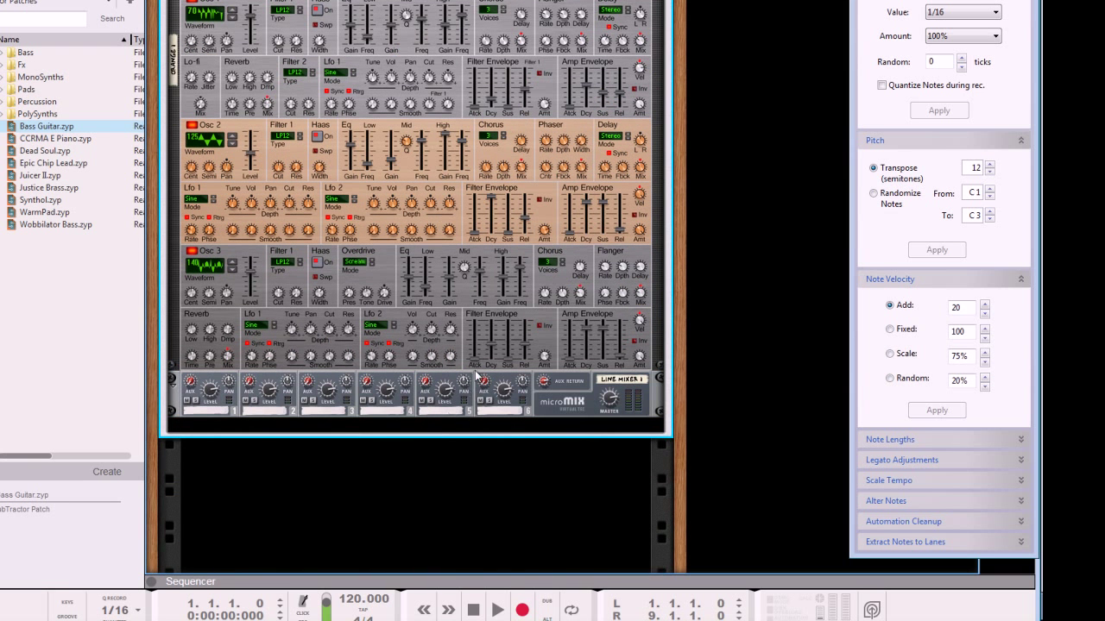
Cable the synth's Main Mix into mixer channel 1 and the mixer's output to the Combinator.
key(Tab)
drag(407, 214, 197, 474)
drag(611, 489, 535, 83)
key(Tab)
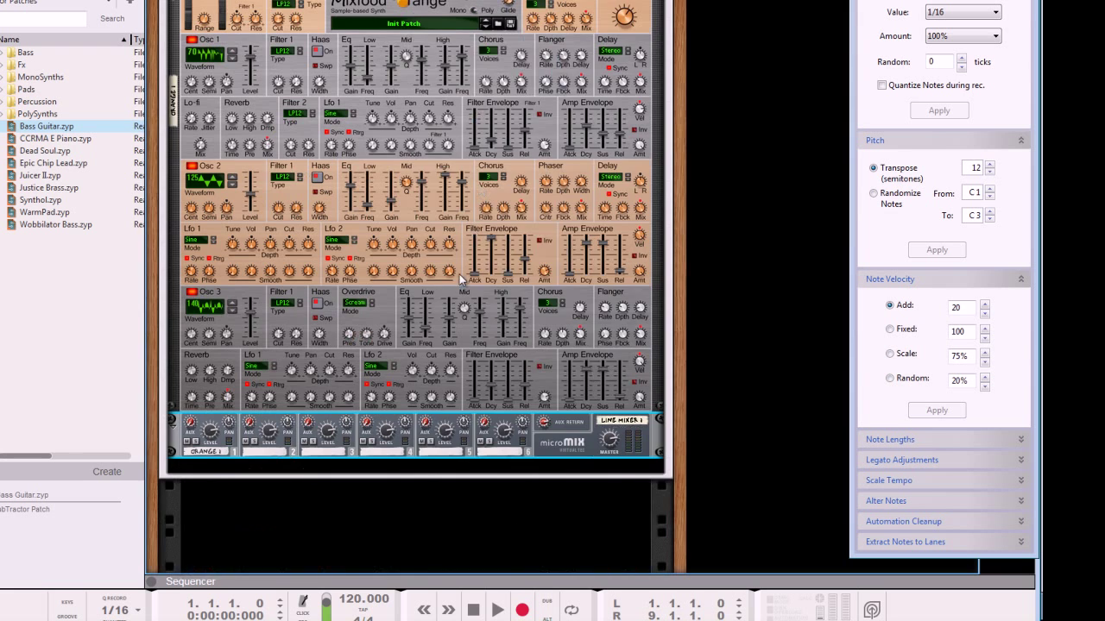
right_click(422, 464)
Add a Malström Graintable Synthesizer and reset it to the Init Patch.
mouse_move(483, 207)
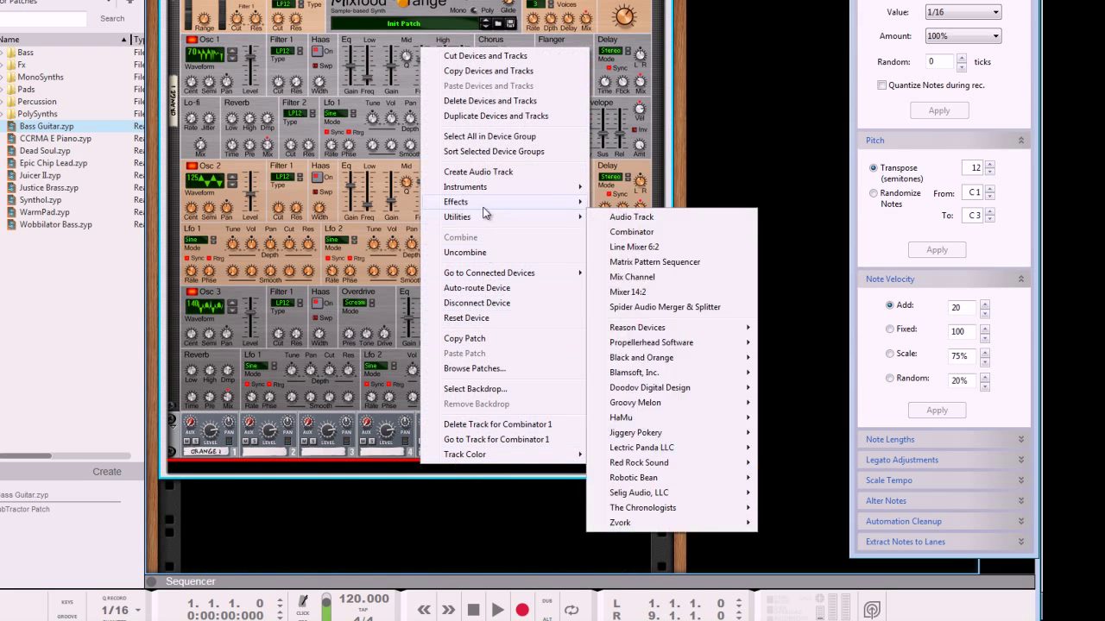
mouse_move(483, 187)
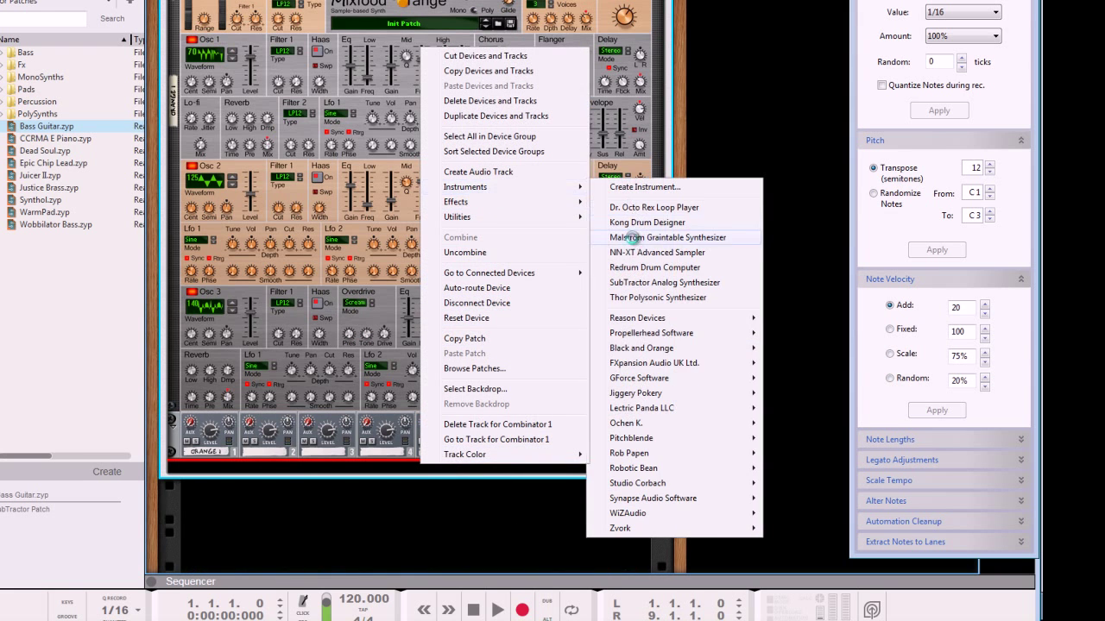
click(643, 235)
right_click(295, 246)
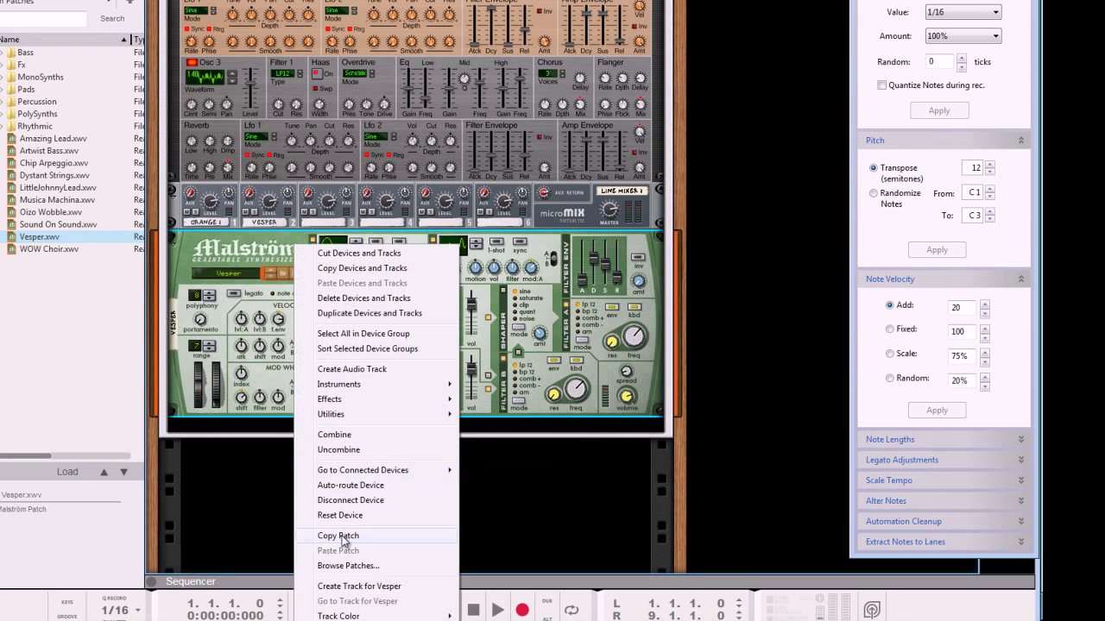
click(343, 516)
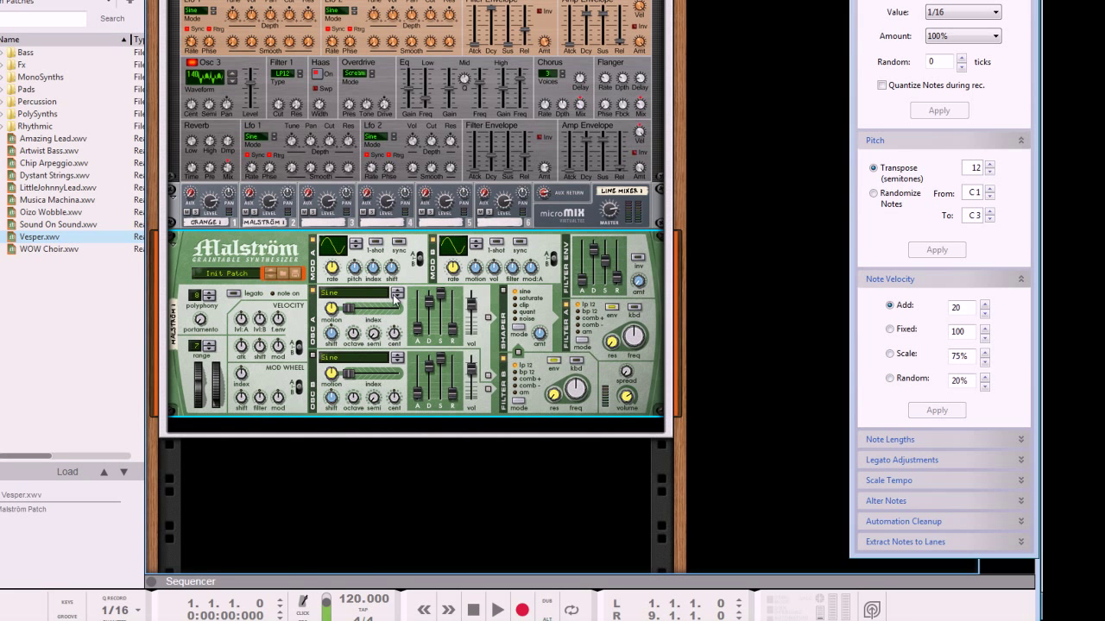
Set Malström oscillators A and B to Sawtooth*16 and raise Osc A's sustain.
click(396, 297)
click(397, 361)
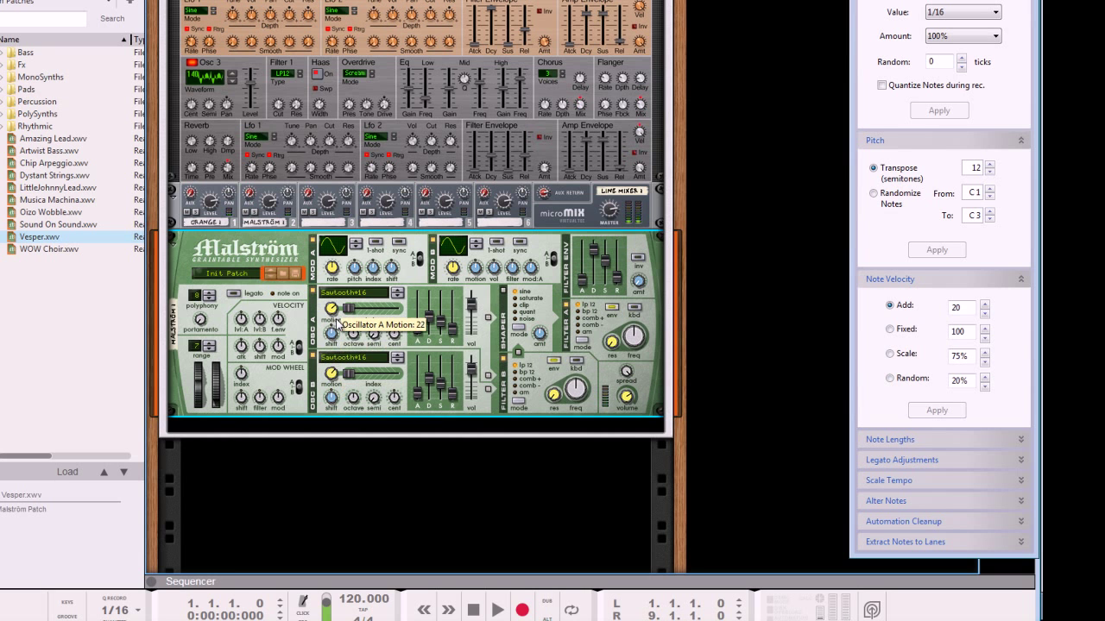
drag(441, 326, 441, 294)
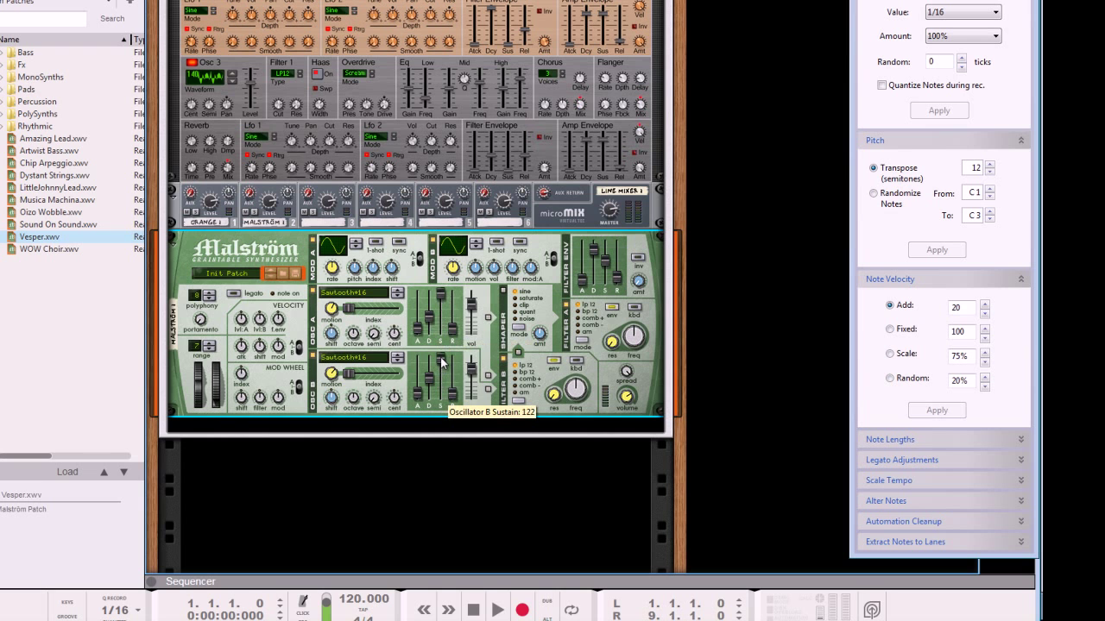